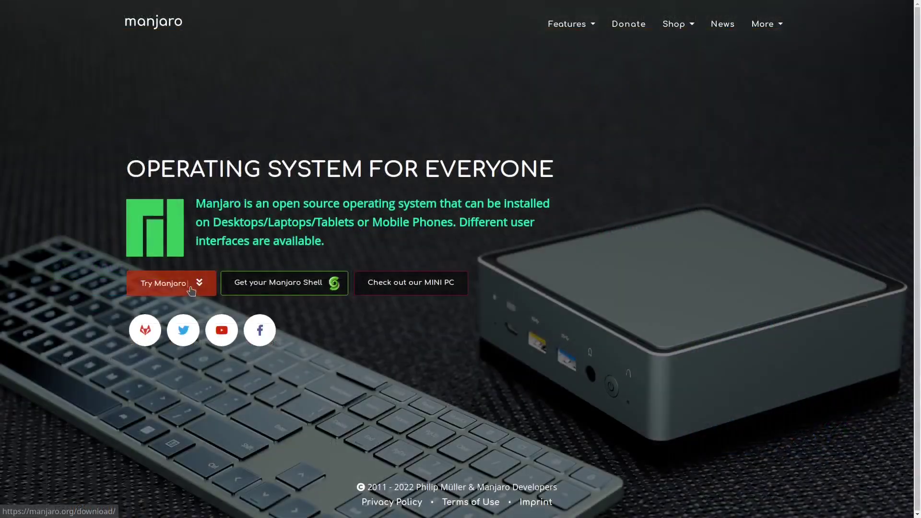
Open the Manjaro downloads page and compare KDE Plasma with XFCE 21.2.5, ending on XFCE
{"action": "left_click", "coordinate": [199, 290]}
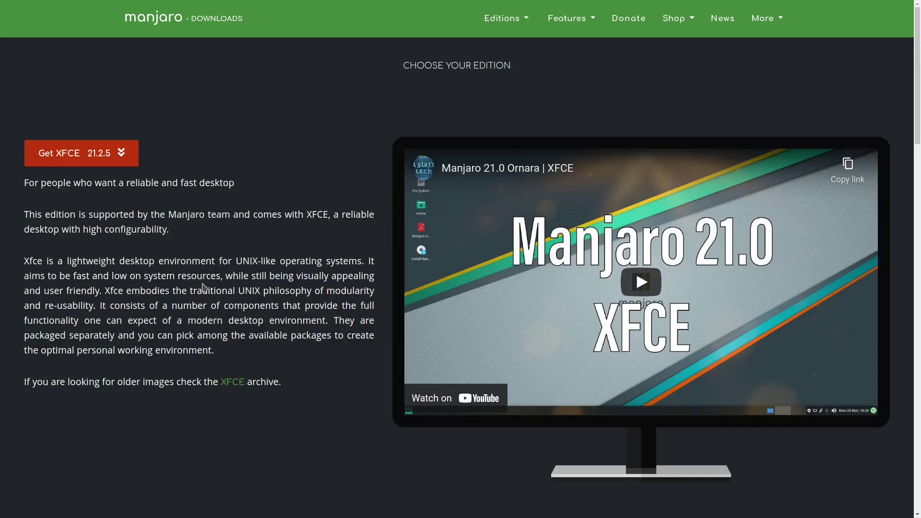
{"action": "scroll", "coordinate": [187, 278], "scroll_direction": "down", "scroll_amount": 10}
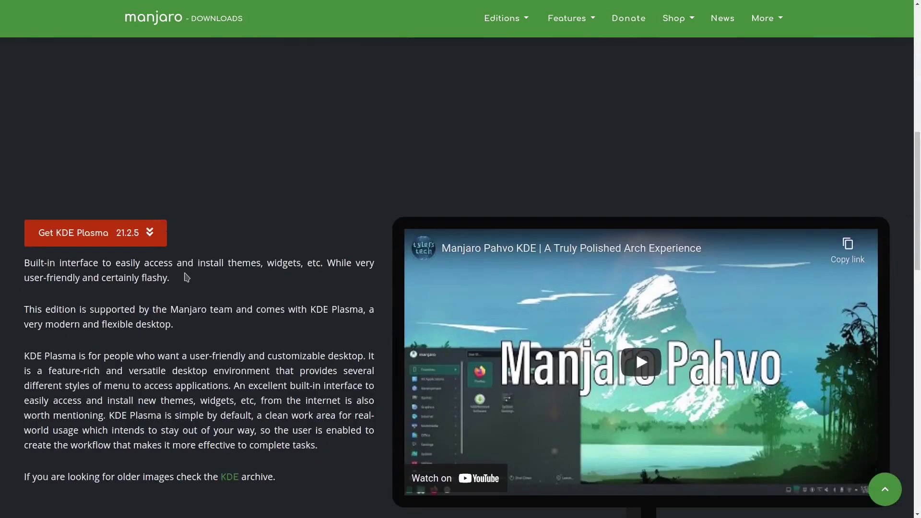
{"action": "scroll", "coordinate": [187, 279], "scroll_direction": "up", "scroll_amount": 6}
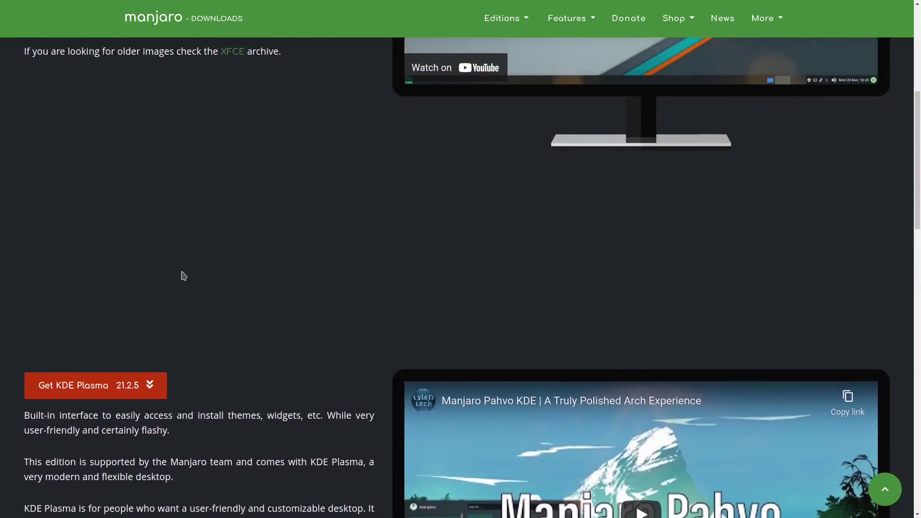
{"action": "scroll", "coordinate": [184, 276], "scroll_direction": "up", "scroll_amount": 4}
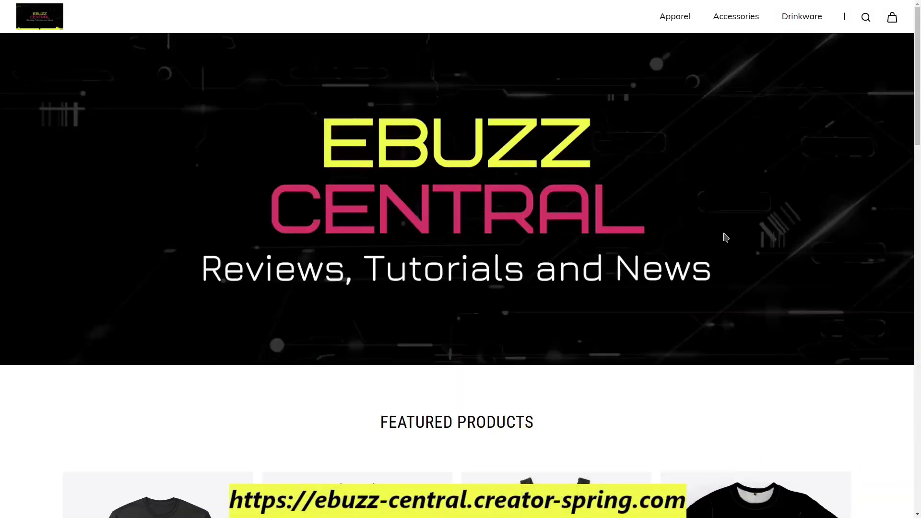
{"action": "scroll", "coordinate": [725, 237], "scroll_direction": "down", "scroll_amount": 7}
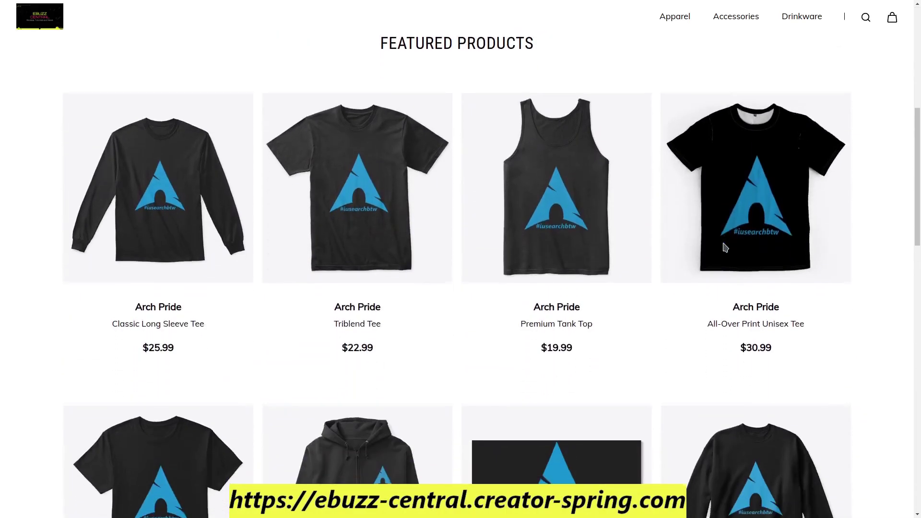
{"action": "scroll", "coordinate": [725, 247], "scroll_direction": "up", "scroll_amount": 4}
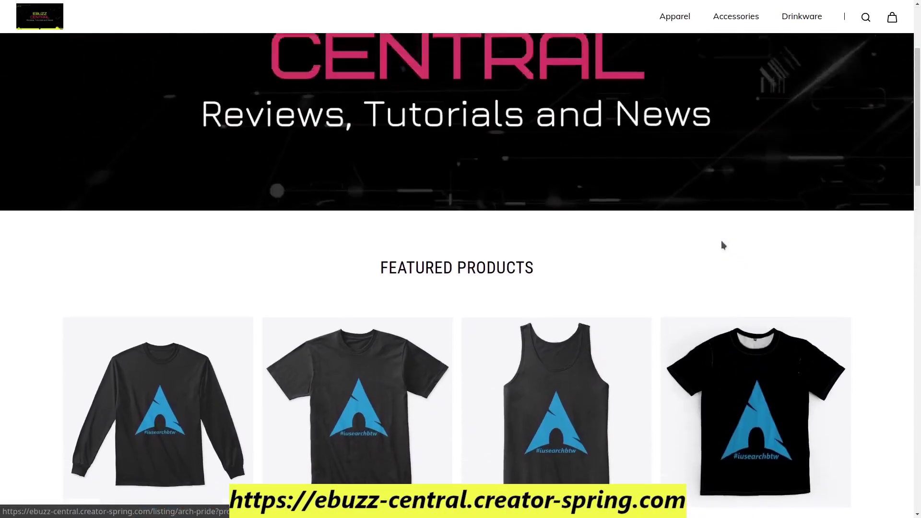
{"action": "scroll", "coordinate": [723, 245], "scroll_direction": "up", "scroll_amount": 3}
{"action": "mouse_move", "coordinate": [678, 27]}
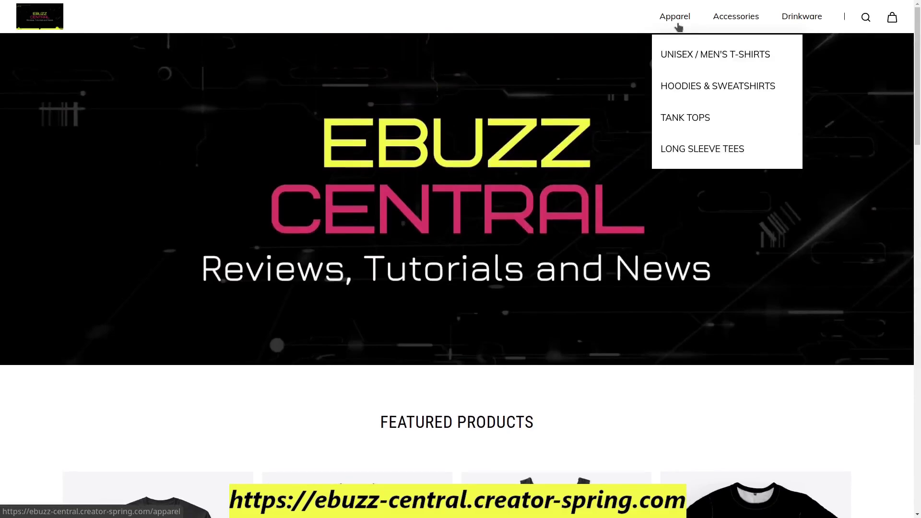
{"action": "mouse_move", "coordinate": [726, 28]}
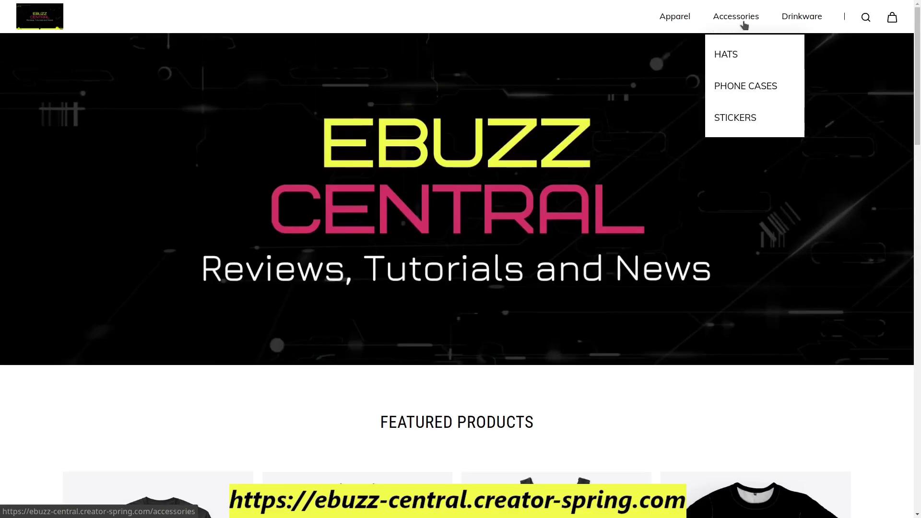
{"action": "mouse_move", "coordinate": [791, 23]}
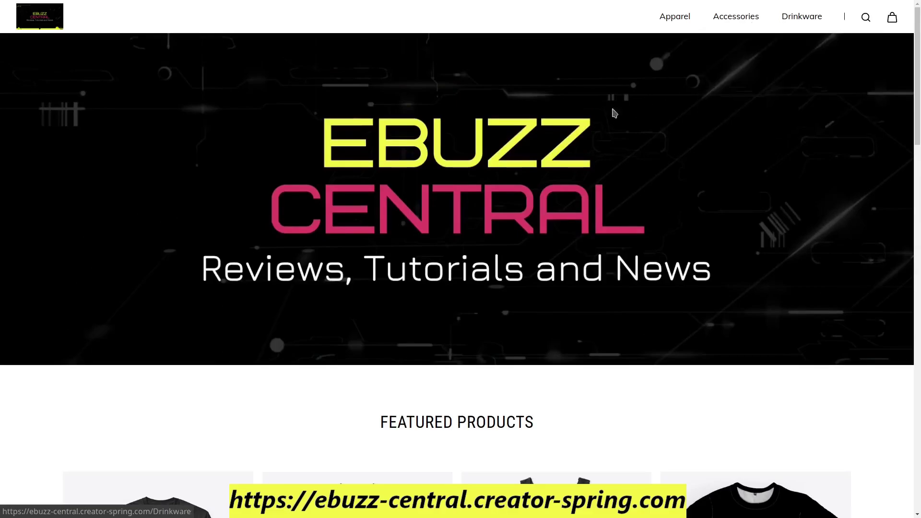
{"action": "scroll", "coordinate": [620, 134], "scroll_direction": "down", "scroll_amount": 4}
{"action": "scroll", "coordinate": [620, 136], "scroll_direction": "down", "scroll_amount": 14}
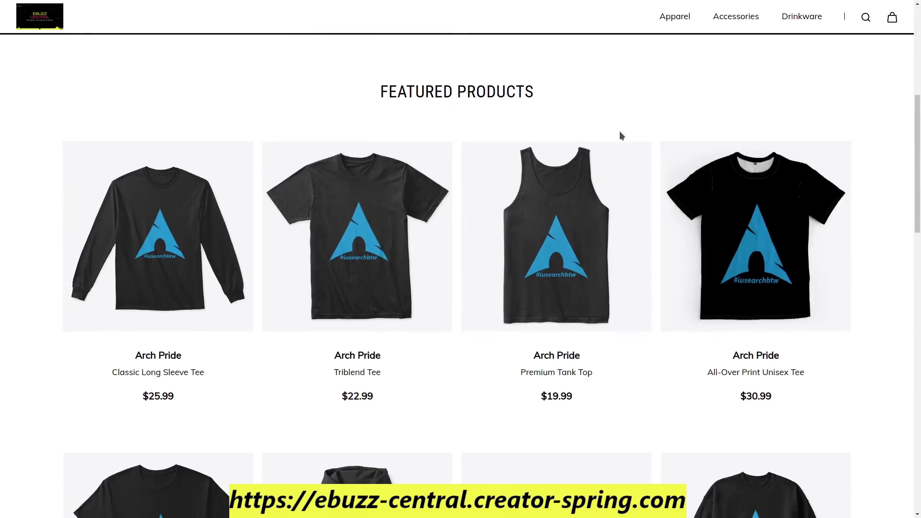
{"action": "scroll", "coordinate": [621, 138], "scroll_direction": "down", "scroll_amount": 10}
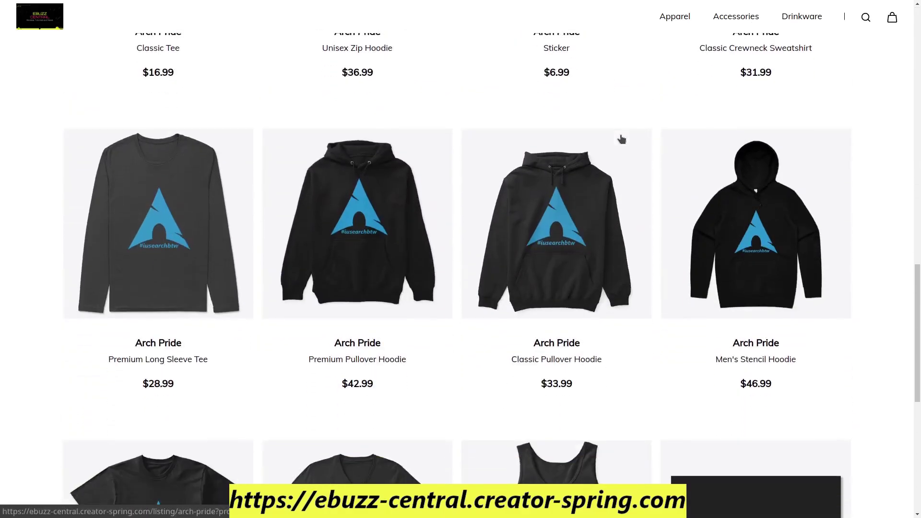
{"action": "scroll", "coordinate": [622, 137], "scroll_direction": "down", "scroll_amount": 3}
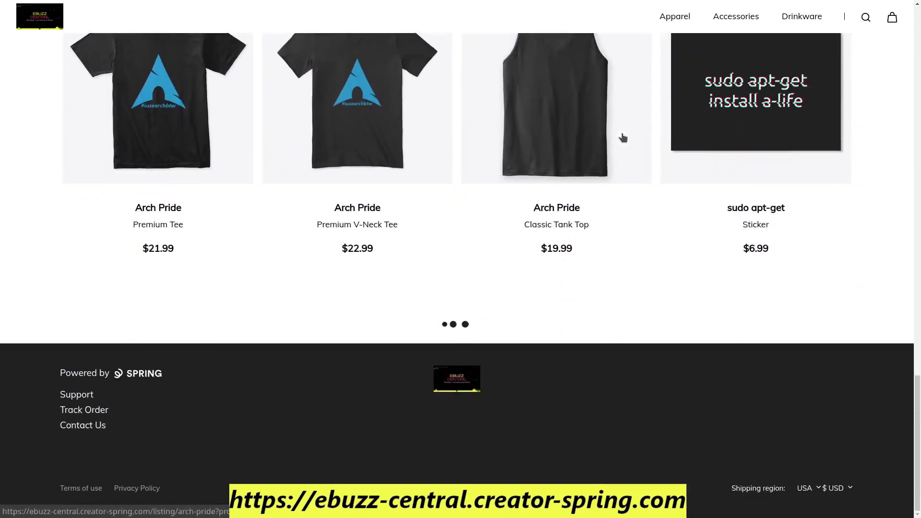
{"action": "scroll", "coordinate": [625, 140], "scroll_direction": "up", "scroll_amount": 3}
{"action": "scroll", "coordinate": [624, 140], "scroll_direction": "up", "scroll_amount": 15}
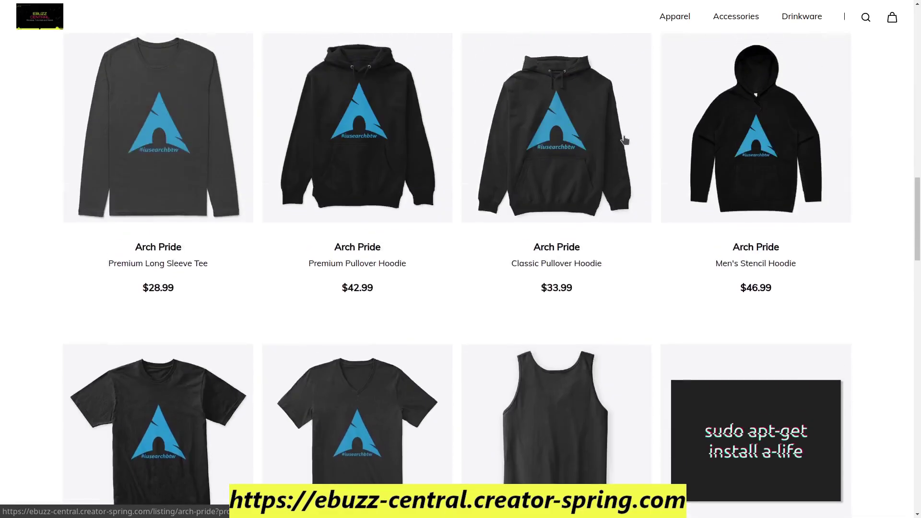
{"action": "scroll", "coordinate": [624, 139], "scroll_direction": "up", "scroll_amount": 10}
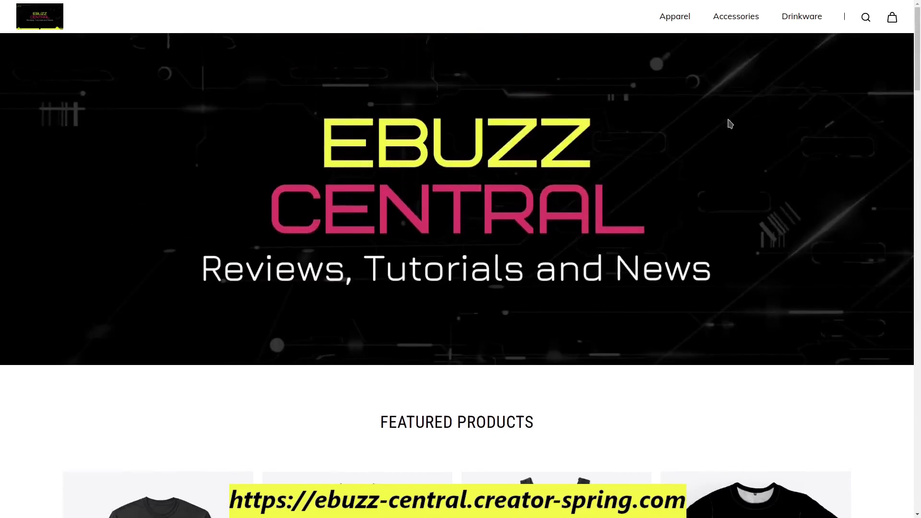
Open the Unisex/Men's T-Shirts listing and jump to page 6
{"action": "left_click", "coordinate": [701, 56]}
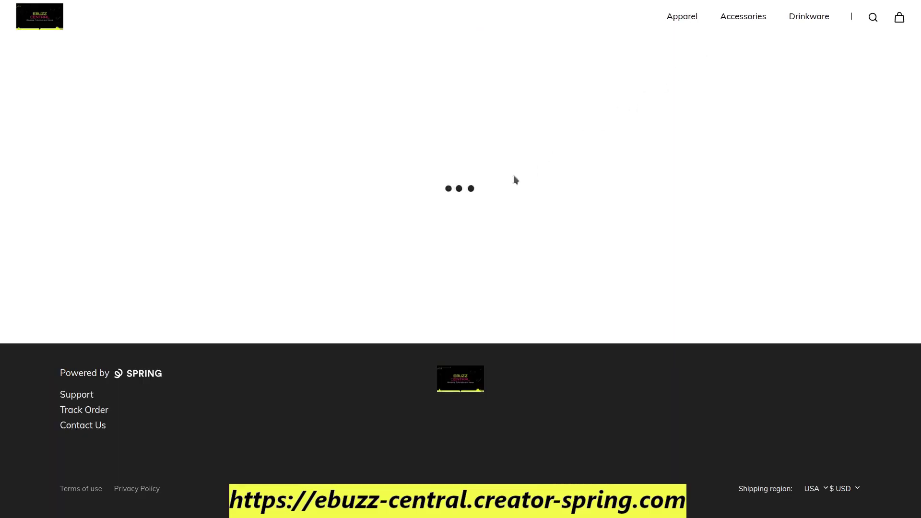
{"action": "scroll", "coordinate": [523, 215], "scroll_direction": "down", "scroll_amount": 3}
{"action": "scroll", "coordinate": [527, 213], "scroll_direction": "down", "scroll_amount": 3}
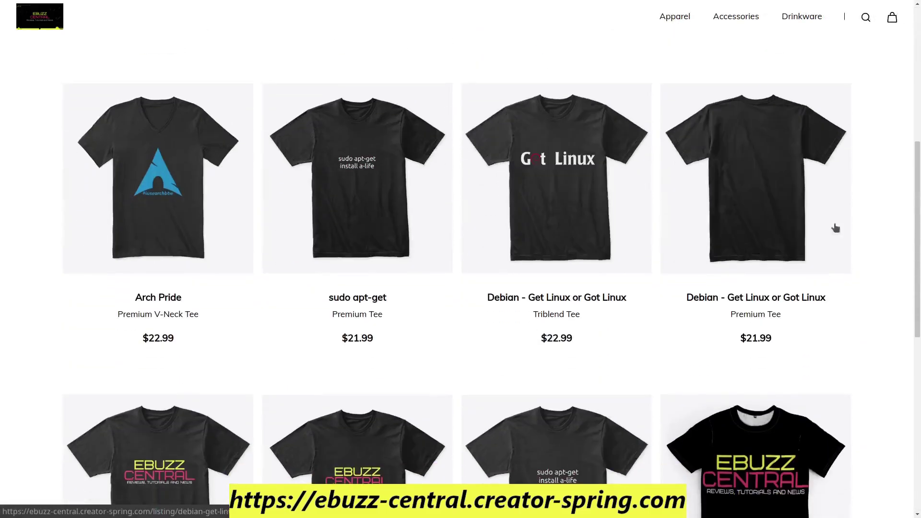
{"action": "scroll", "coordinate": [906, 297], "scroll_direction": "down", "scroll_amount": 4}
{"action": "scroll", "coordinate": [908, 340], "scroll_direction": "down", "scroll_amount": 4}
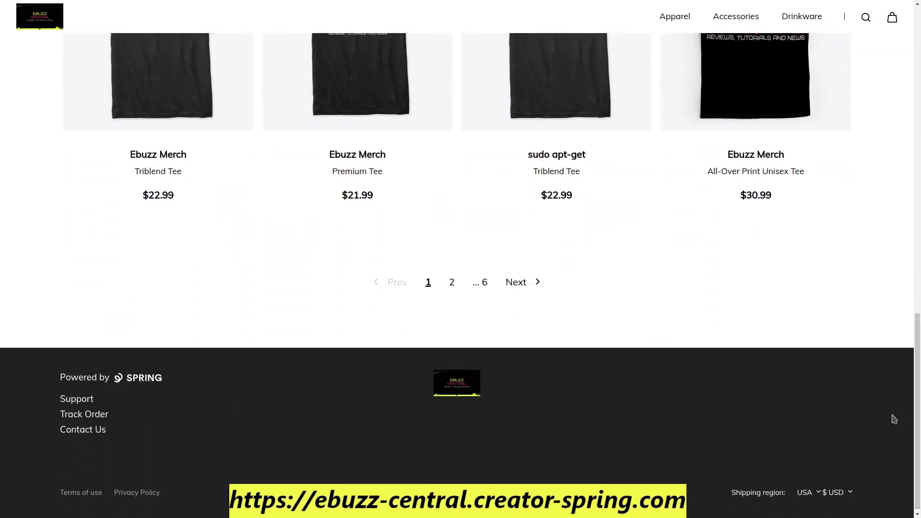
{"action": "left_click", "coordinate": [484, 282]}
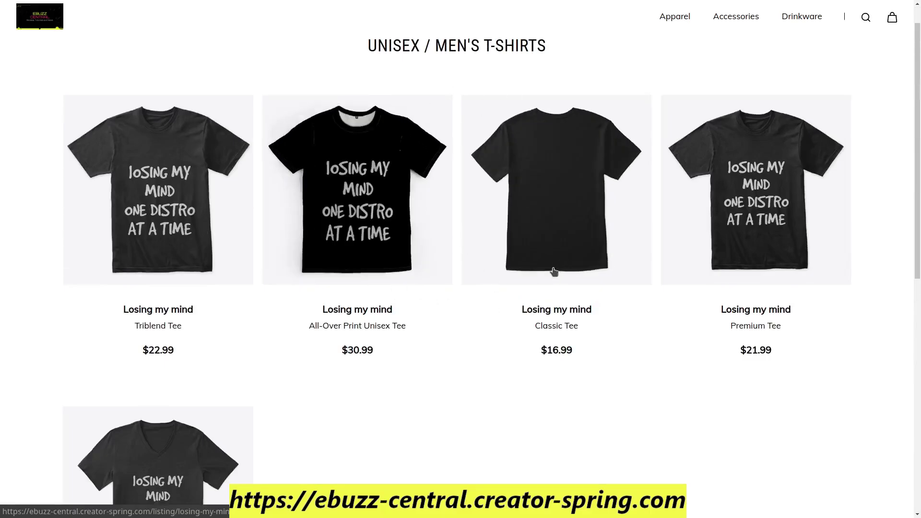
{"action": "scroll", "coordinate": [521, 274], "scroll_direction": "down", "scroll_amount": 6}
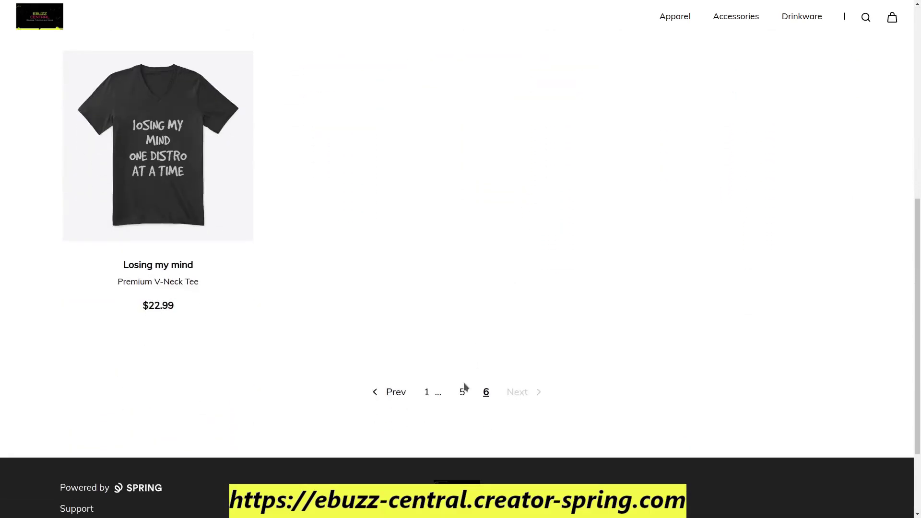
Go back to page 5 of the T-shirt listing and browse it
{"action": "left_click", "coordinate": [464, 391]}
{"action": "scroll", "coordinate": [471, 331], "scroll_direction": "down", "scroll_amount": 3}
{"action": "scroll", "coordinate": [479, 319], "scroll_direction": "down", "scroll_amount": 8}
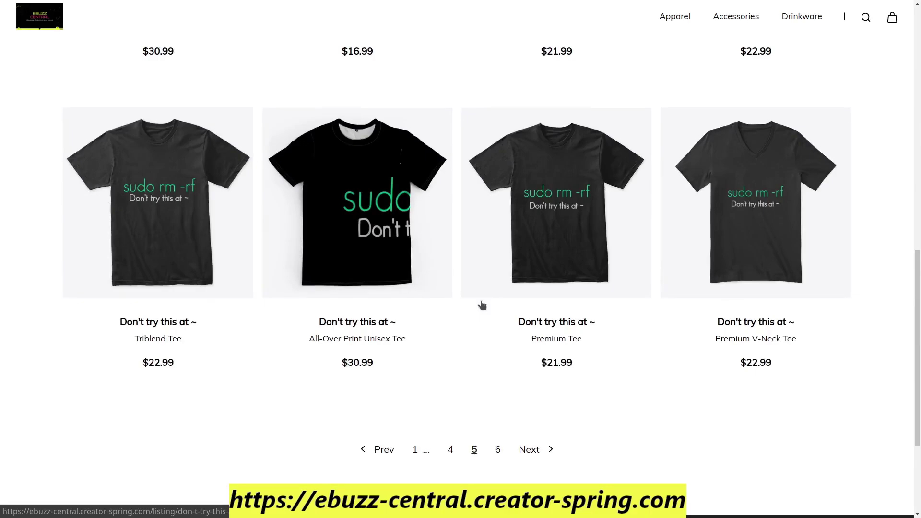
{"action": "scroll", "coordinate": [482, 305], "scroll_direction": "up", "scroll_amount": 9}
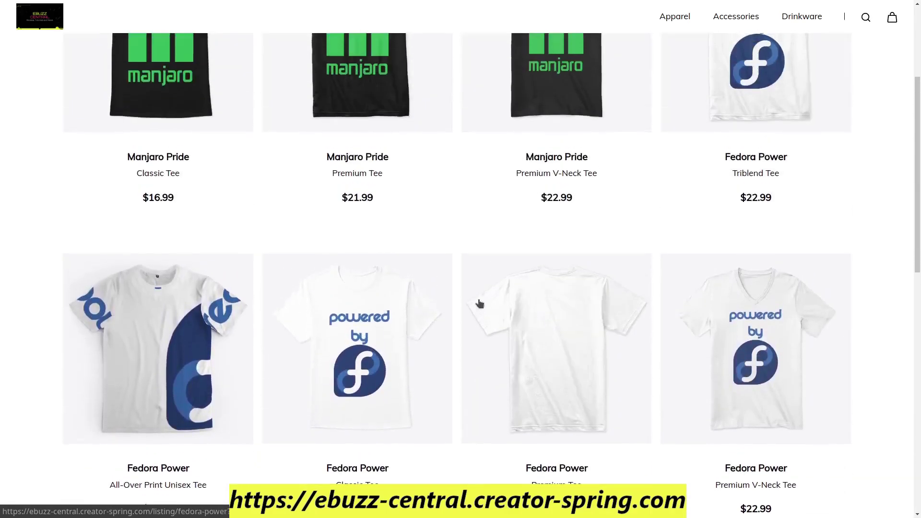
{"action": "scroll", "coordinate": [479, 303], "scroll_direction": "up", "scroll_amount": 4}
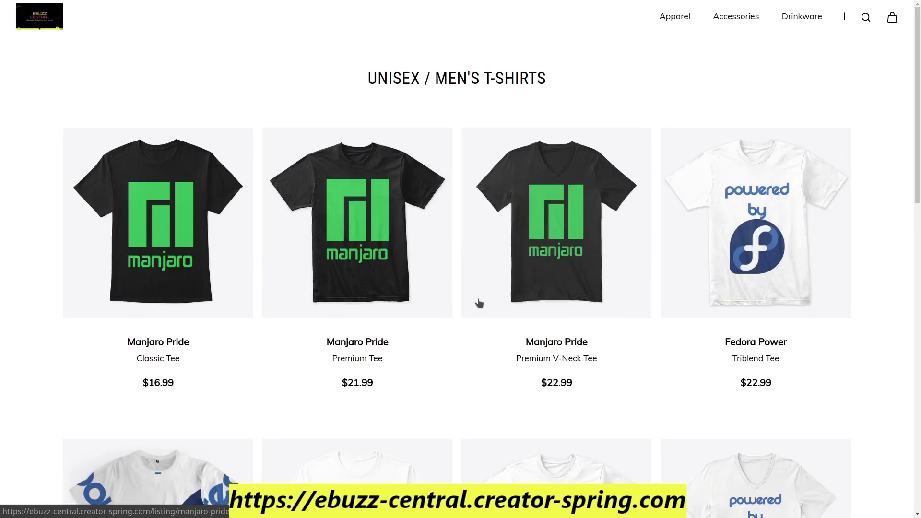
Return to the EBUZZ Central store homepage via the site logo
{"action": "left_click", "coordinate": [55, 24]}
{"action": "scroll", "coordinate": [368, 203], "scroll_direction": "down", "scroll_amount": 1}
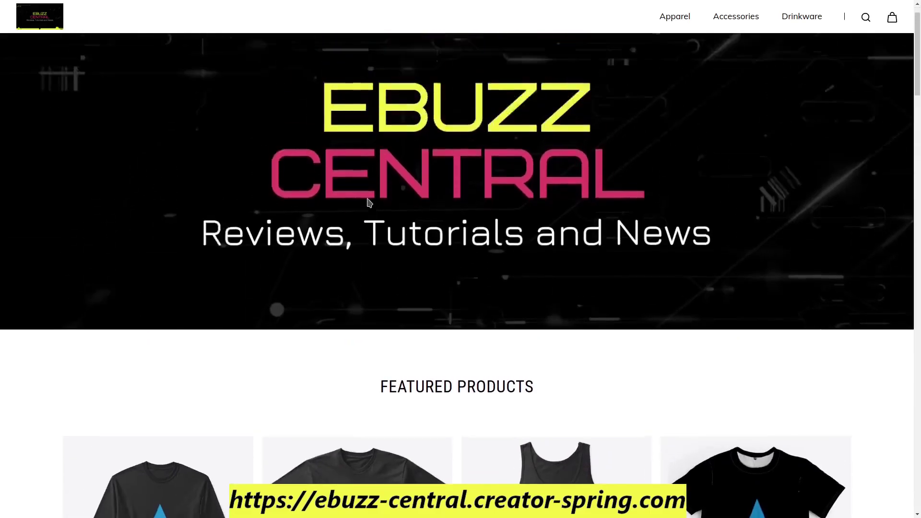
{"action": "scroll", "coordinate": [369, 203], "scroll_direction": "up", "scroll_amount": 1}
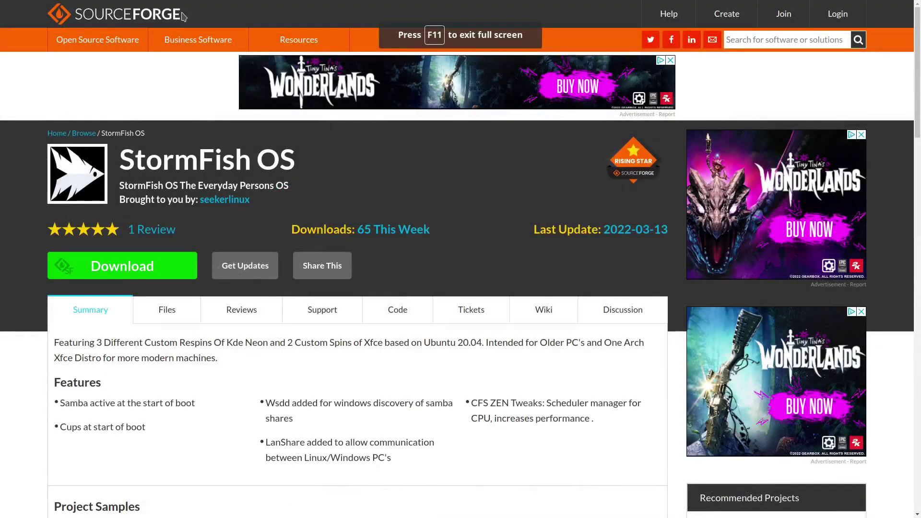
Scroll through the StormFish OS Files page's readme notes, then back up to Download Latest Version
{"action": "scroll", "coordinate": [74, 133], "scroll_direction": "down", "scroll_amount": 3}
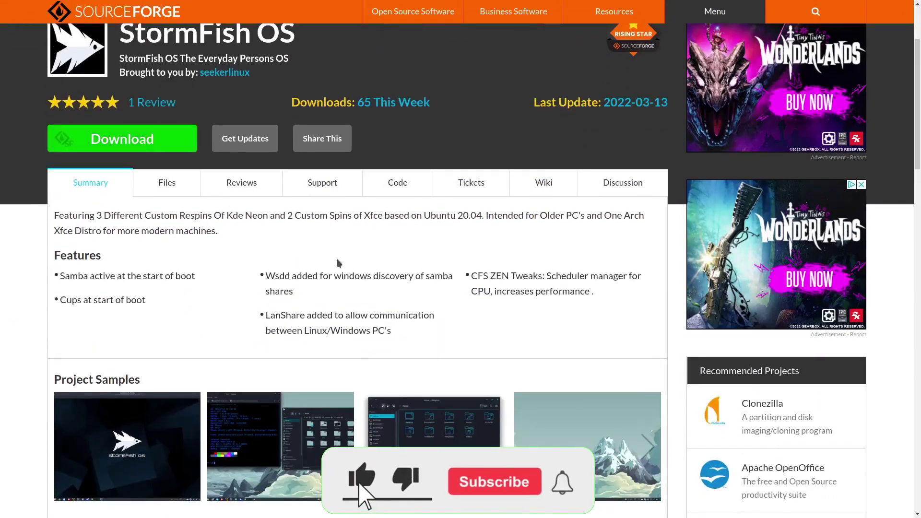
{"action": "scroll", "coordinate": [335, 263], "scroll_direction": "up", "scroll_amount": 3}
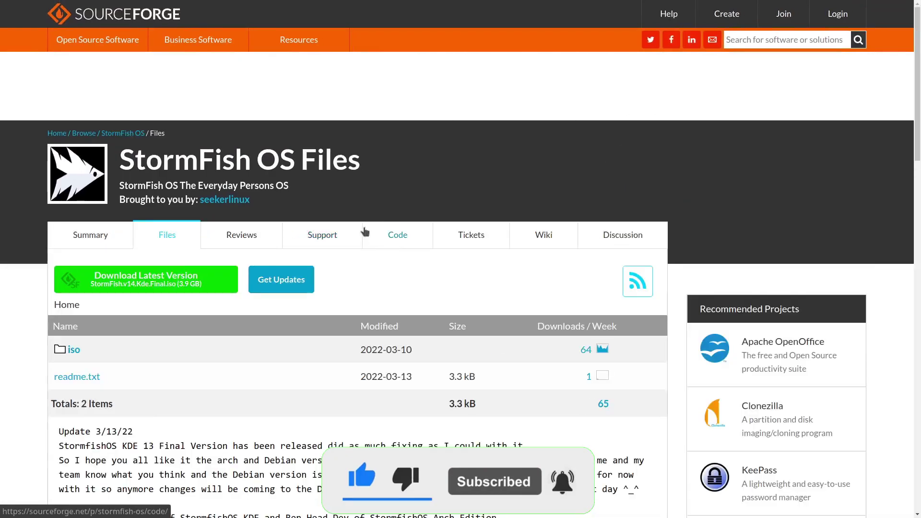
{"action": "scroll", "coordinate": [364, 229], "scroll_direction": "down", "scroll_amount": 4}
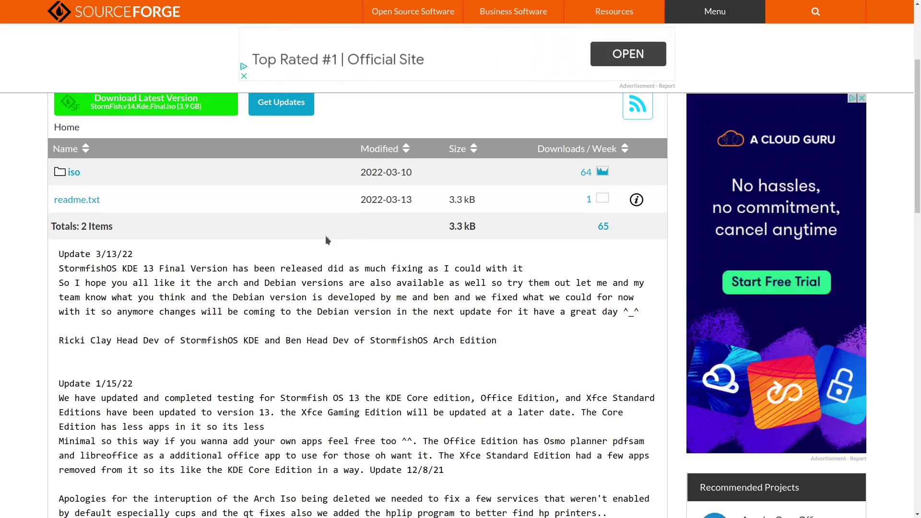
{"action": "scroll", "coordinate": [327, 238], "scroll_direction": "down", "scroll_amount": 1}
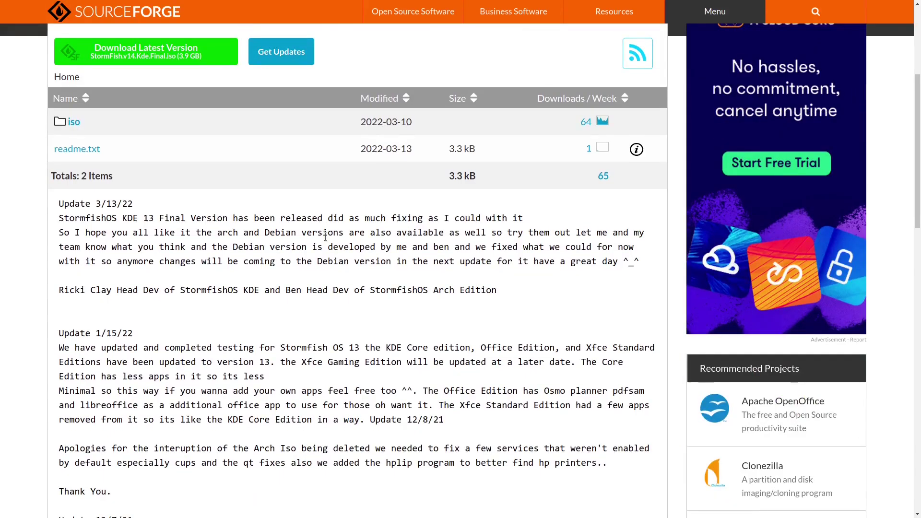
{"action": "scroll", "coordinate": [326, 237], "scroll_direction": "down", "scroll_amount": 1}
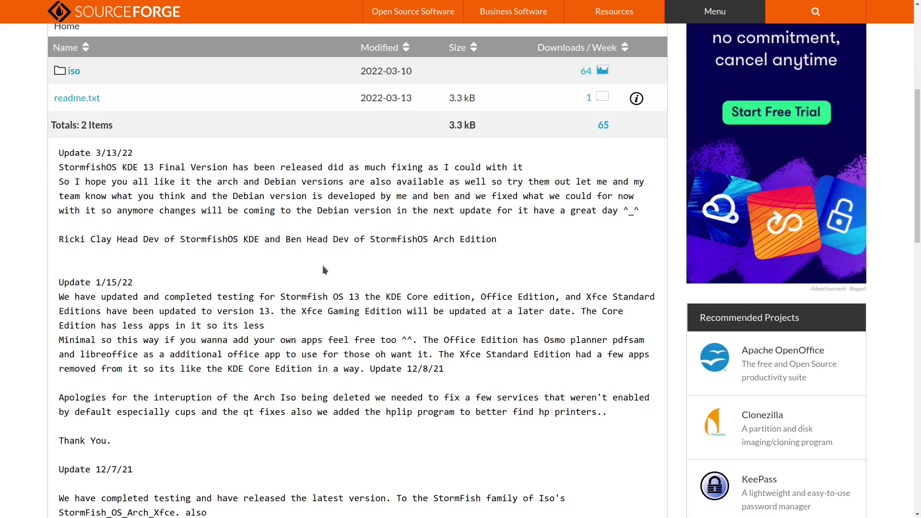
{"action": "scroll", "coordinate": [323, 266], "scroll_direction": "up", "scroll_amount": 5}
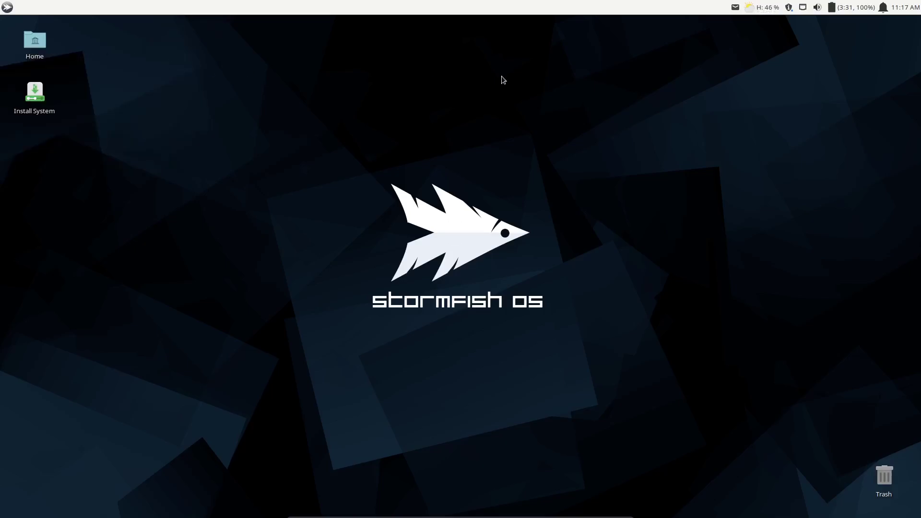
Apply the red swirl wallpaper through Desktop Settings, then close the Desktop dialog
{"action": "right_click", "coordinate": [479, 115]}
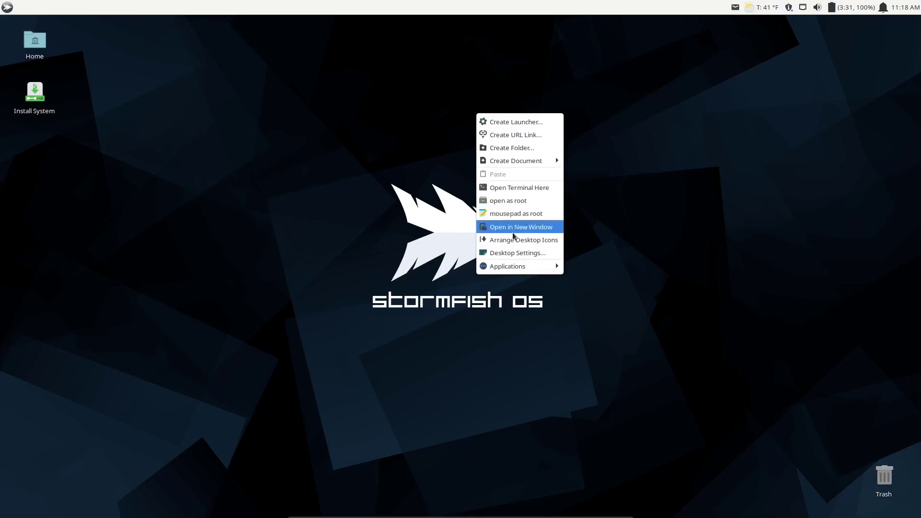
{"action": "left_click", "coordinate": [521, 252]}
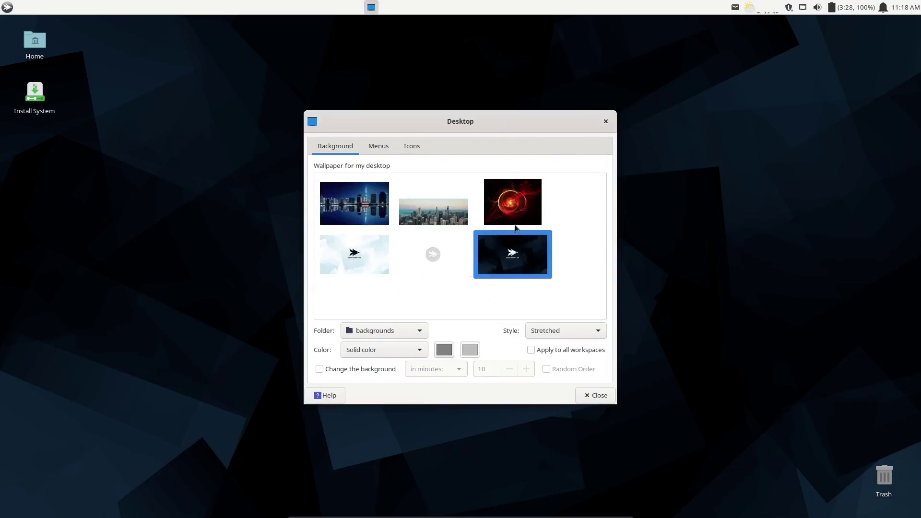
{"action": "left_click", "coordinate": [510, 206]}
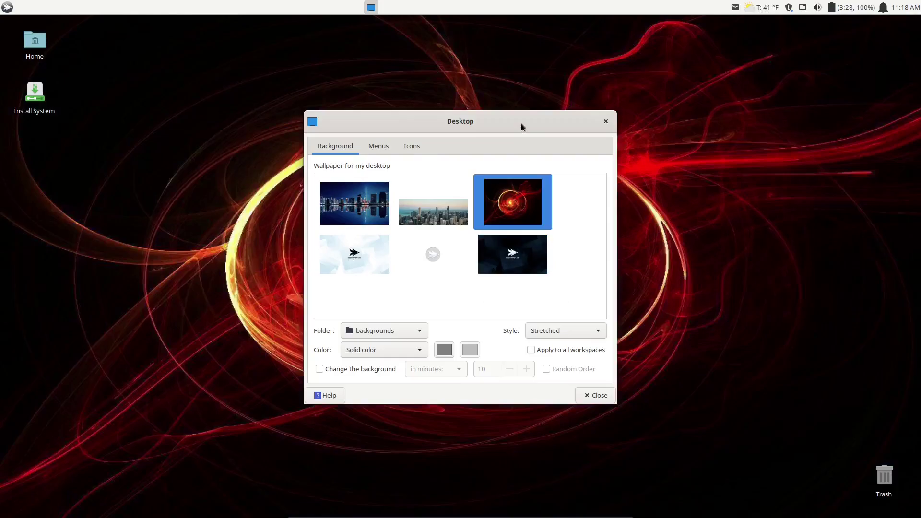
{"action": "left_click_drag", "start_coordinate": [522, 127], "coordinate": [484, 104]}
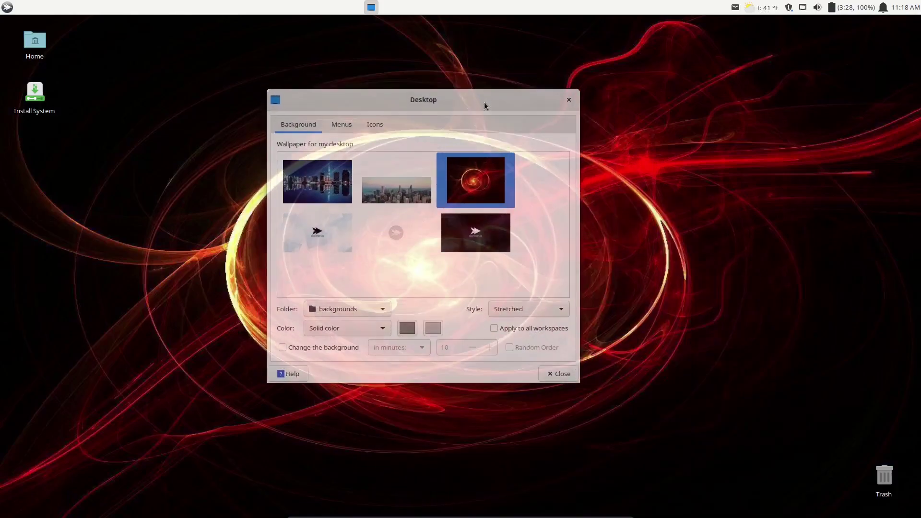
{"action": "left_click", "coordinate": [569, 100]}
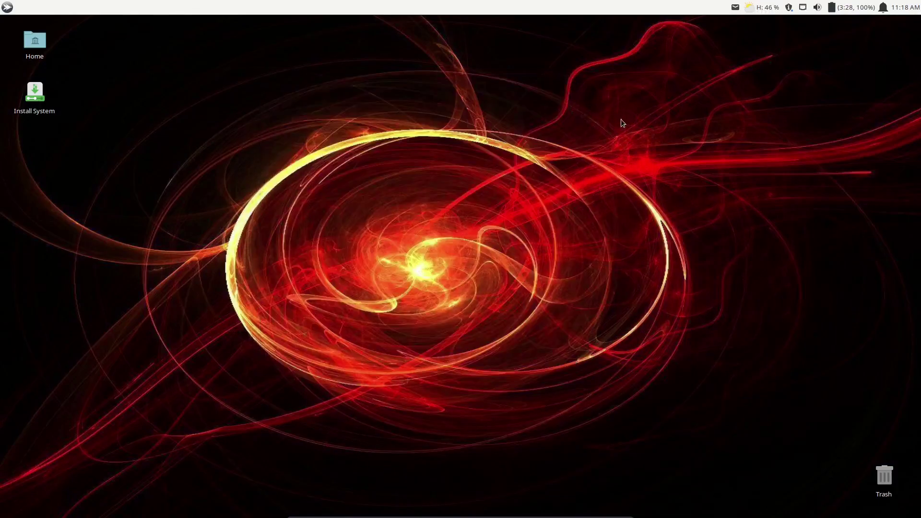
Open Pamac's Updates view from the panel tray, showing Evince, Firefox and HP Device Manager (791.5 MB)
{"action": "mouse_move", "coordinate": [910, 10]}
{"action": "mouse_move", "coordinate": [790, 13]}
{"action": "left_click", "coordinate": [790, 12]}
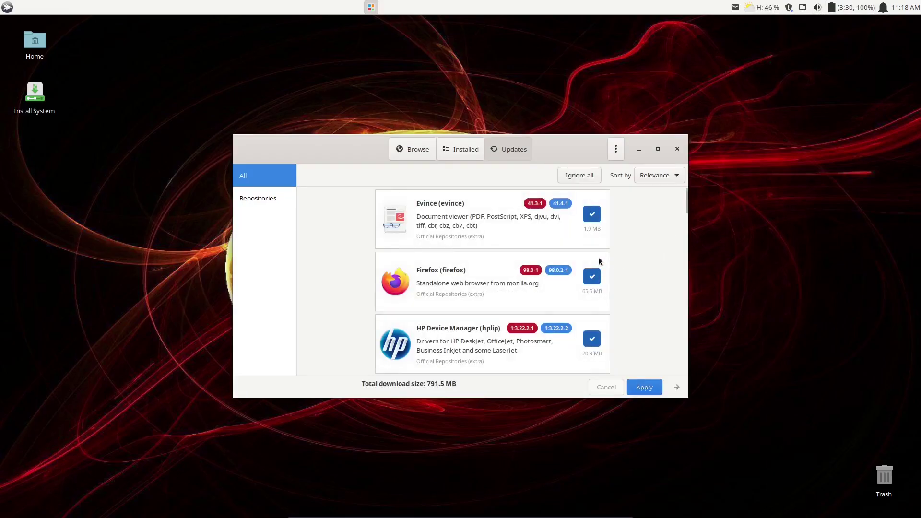
{"action": "scroll", "coordinate": [545, 259], "scroll_direction": "down", "scroll_amount": 3}
{"action": "scroll", "coordinate": [543, 262], "scroll_direction": "up", "scroll_amount": 3}
Turn on Enable AUR support under Third Party in Pamac's preferences
{"action": "left_click", "coordinate": [616, 150]}
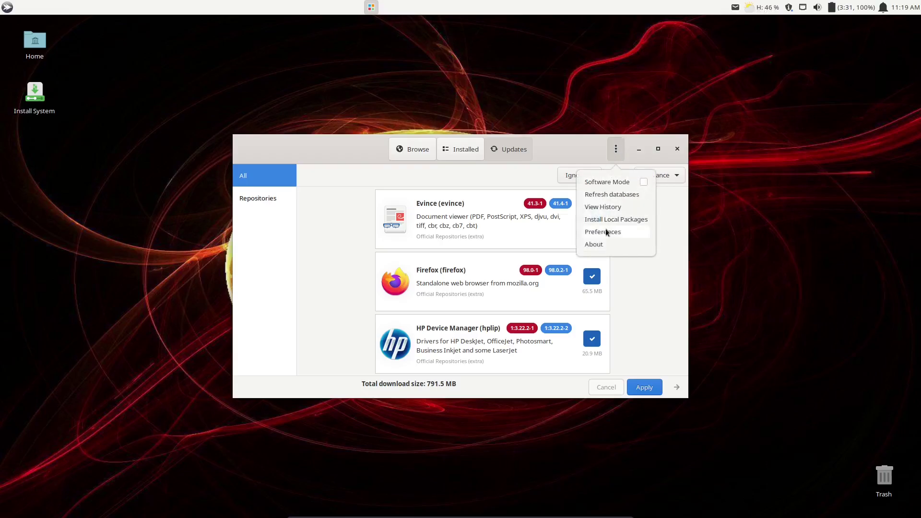
{"action": "left_click", "coordinate": [607, 232]}
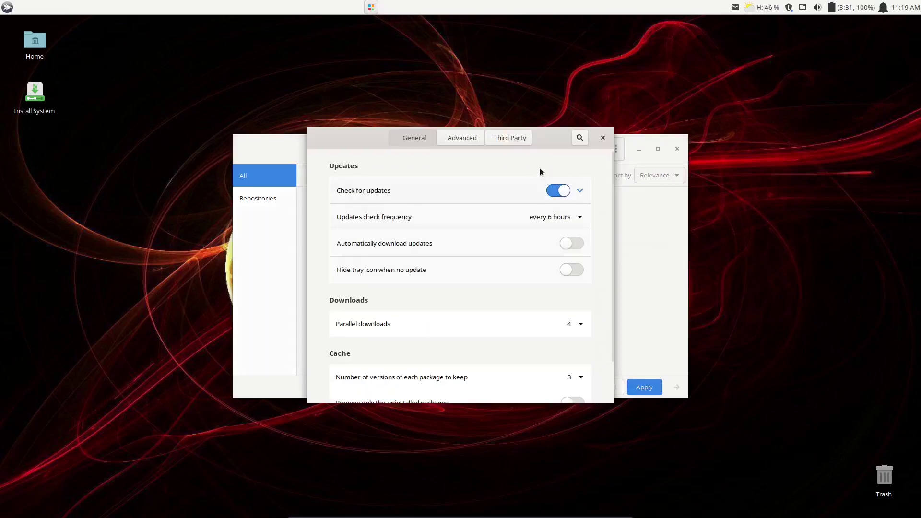
{"action": "left_click", "coordinate": [503, 138]}
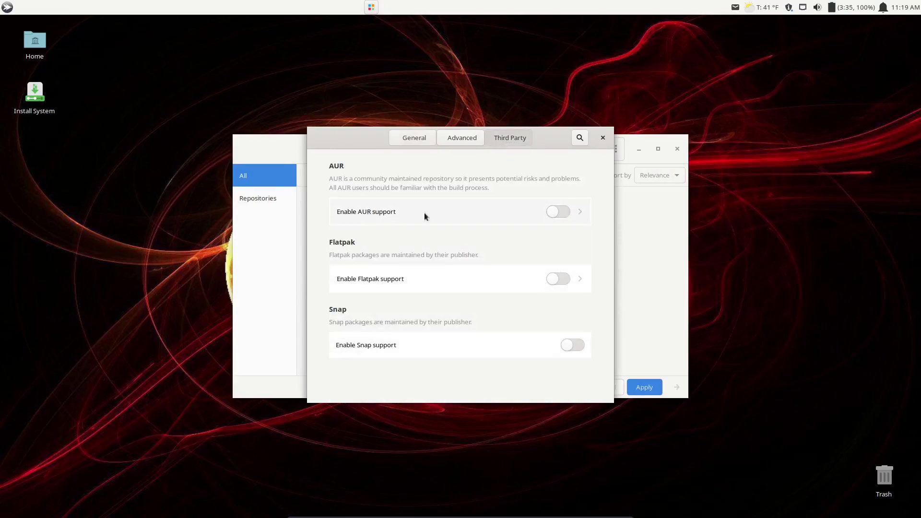
{"action": "left_click", "coordinate": [566, 212]}
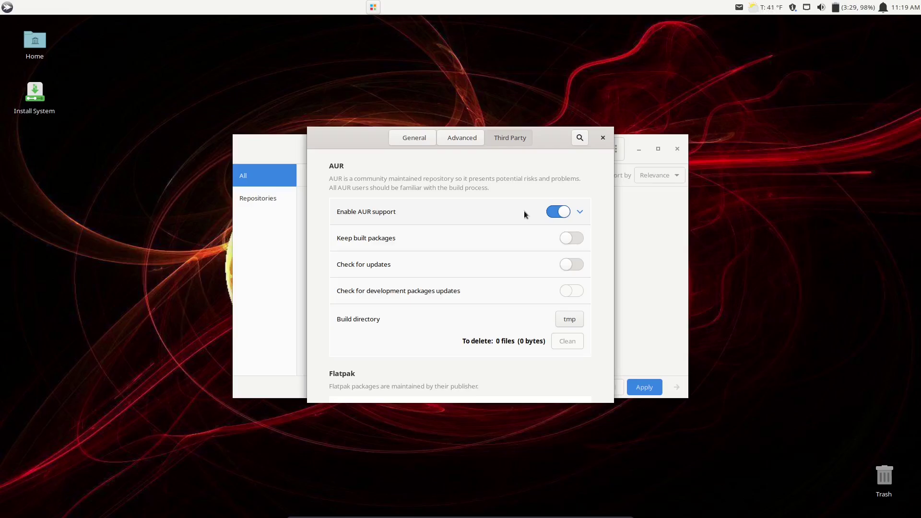
Close the preferences and switch to Browse, showing Firefox 98.0-1 and VLC 3.0.16-8
{"action": "left_click", "coordinate": [411, 138]}
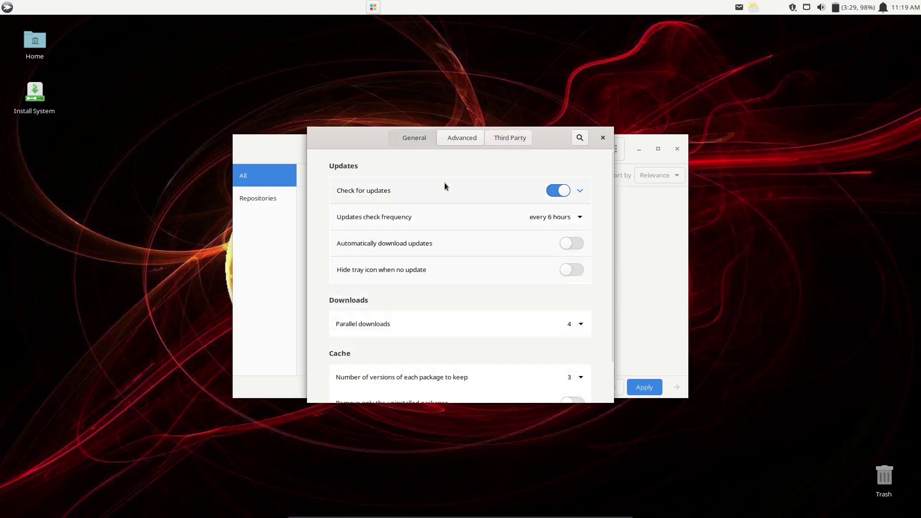
{"action": "scroll", "coordinate": [444, 183], "scroll_direction": "down", "scroll_amount": 2}
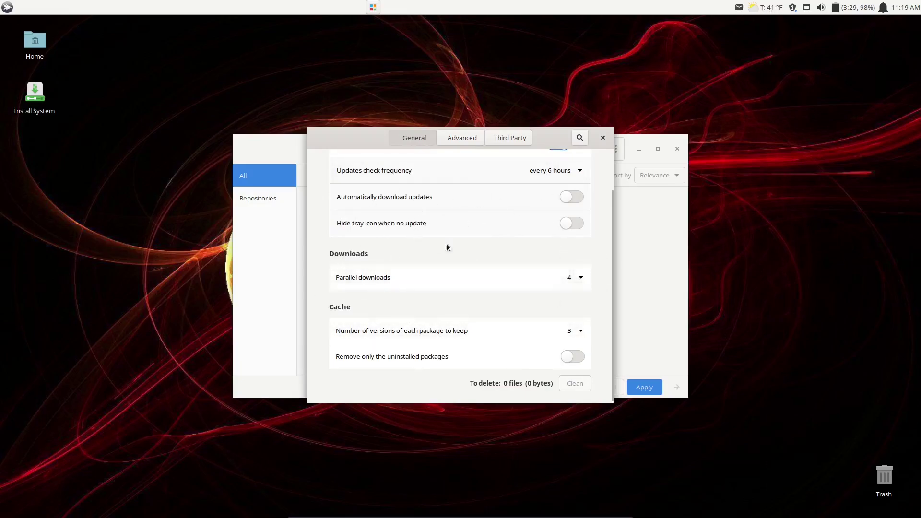
{"action": "left_click", "coordinate": [604, 139]}
{"action": "left_click", "coordinate": [407, 152]}
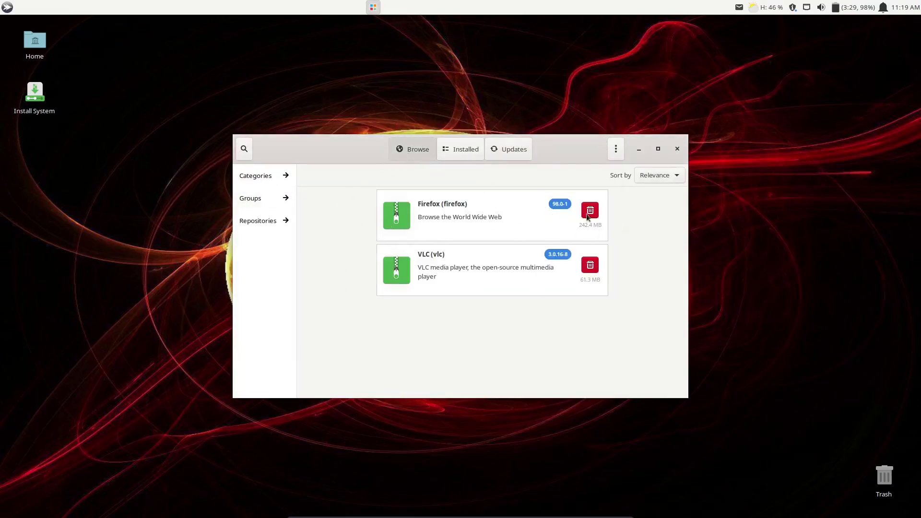
{"action": "left_click", "coordinate": [244, 148]}
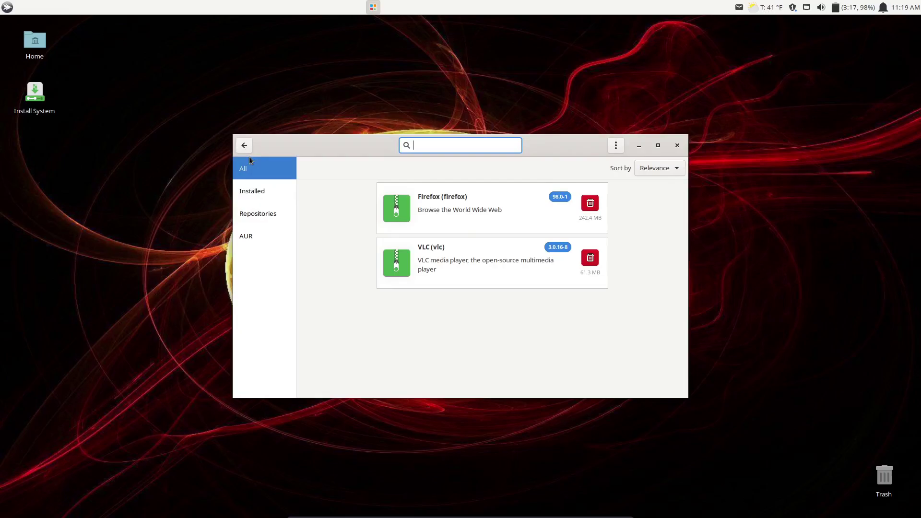
{"action": "type", "text": "obs"}
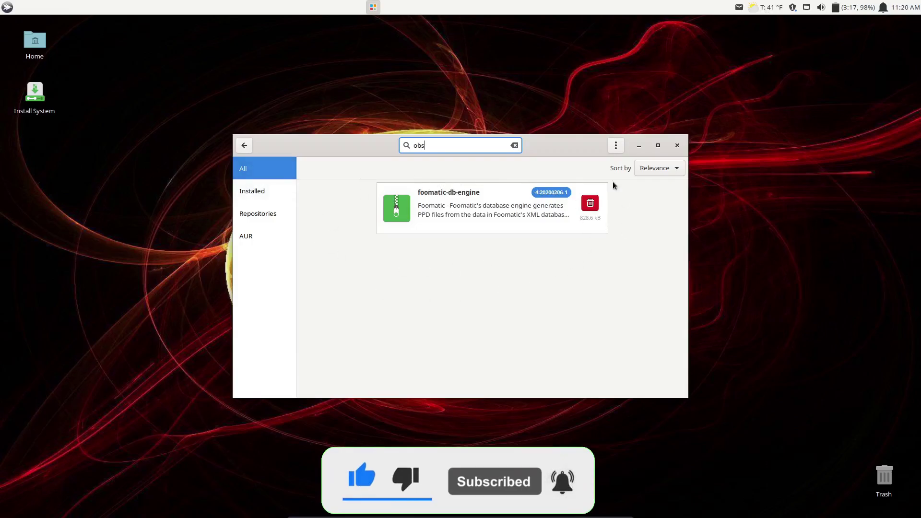
{"action": "left_click", "coordinate": [260, 240]}
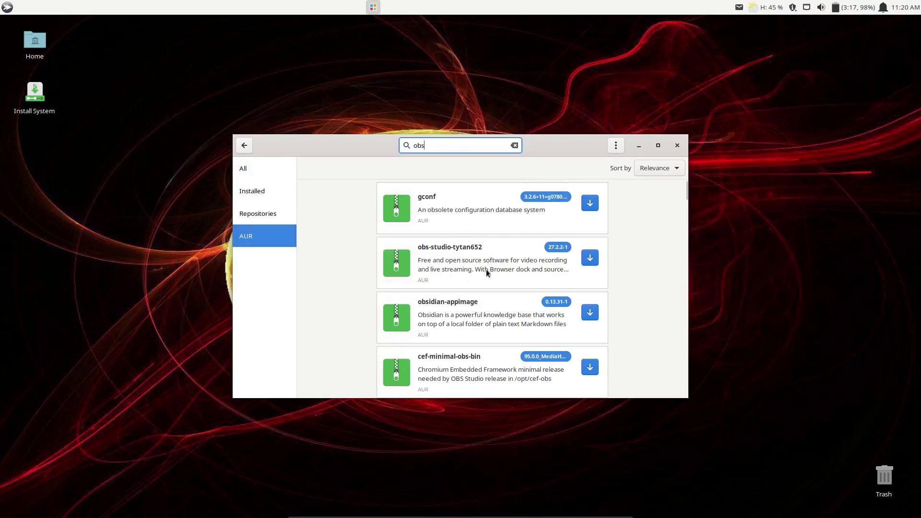
{"action": "scroll", "coordinate": [463, 324], "scroll_direction": "down", "scroll_amount": 3}
{"action": "scroll", "coordinate": [465, 318], "scroll_direction": "up", "scroll_amount": 3}
{"action": "left_click", "coordinate": [244, 146]}
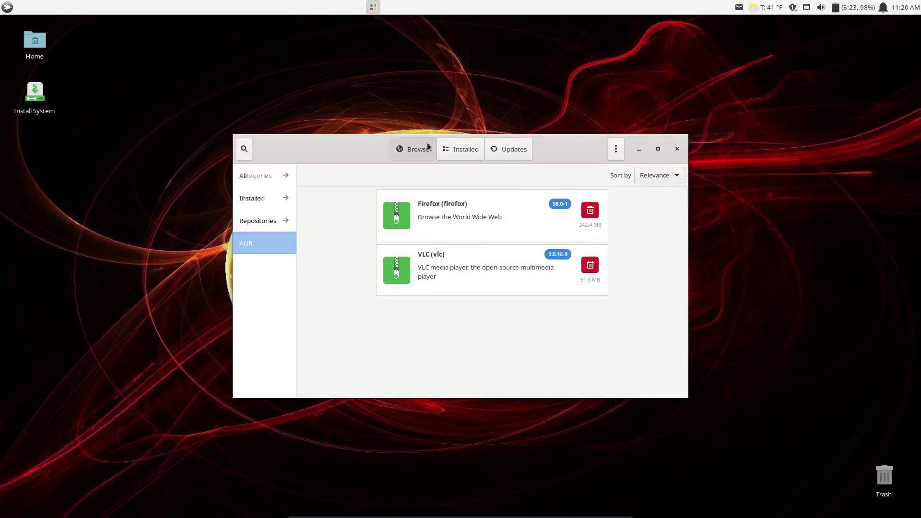
Close Pamac and look over the full weather report and its details
{"action": "left_click", "coordinate": [677, 149]}
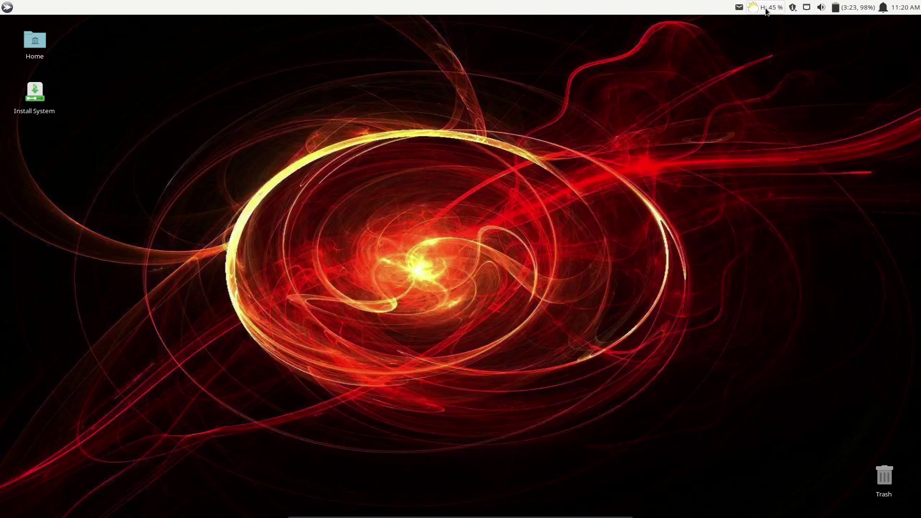
{"action": "mouse_move", "coordinate": [766, 9]}
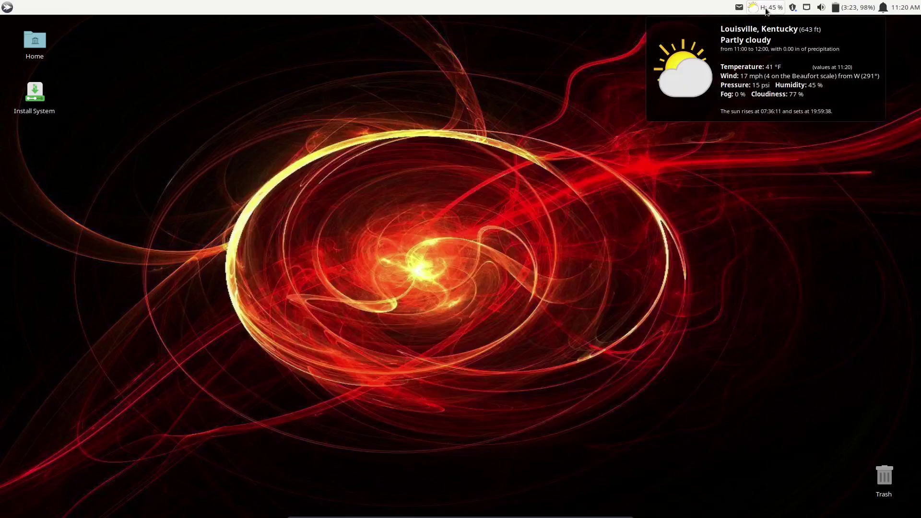
{"action": "left_click", "coordinate": [767, 9]}
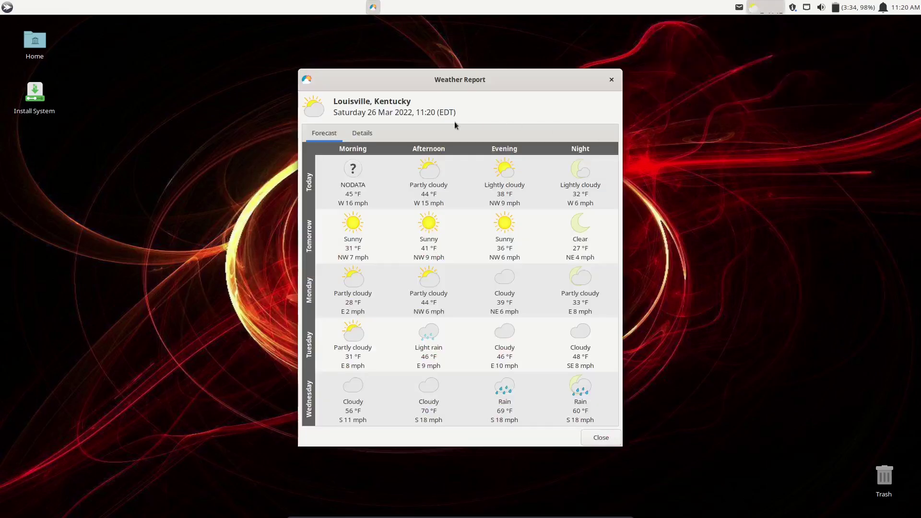
{"action": "left_click", "coordinate": [362, 134]}
{"action": "left_click", "coordinate": [330, 132]}
{"action": "left_click", "coordinate": [611, 80]}
Change the weather plugin location to Dallas, Dallas County by searching 'dallas, texas'
{"action": "right_click", "coordinate": [760, 11]}
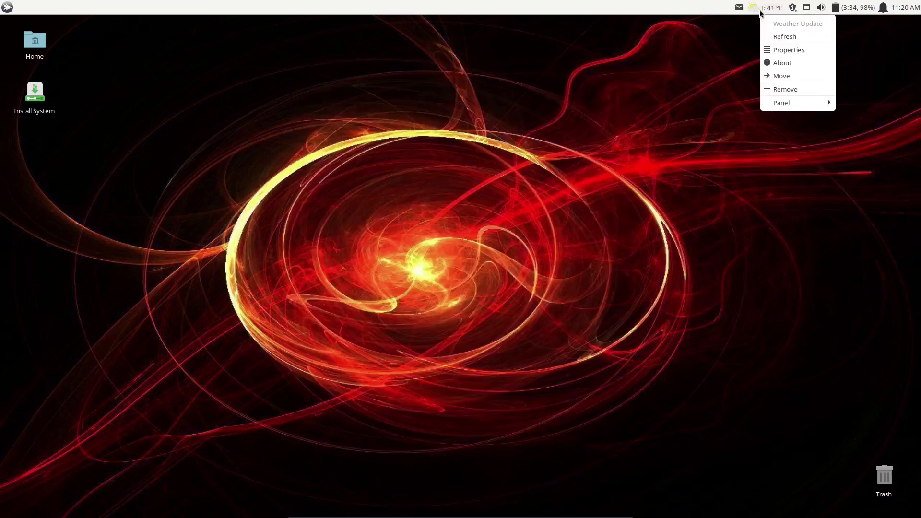
{"action": "left_click", "coordinate": [782, 50]}
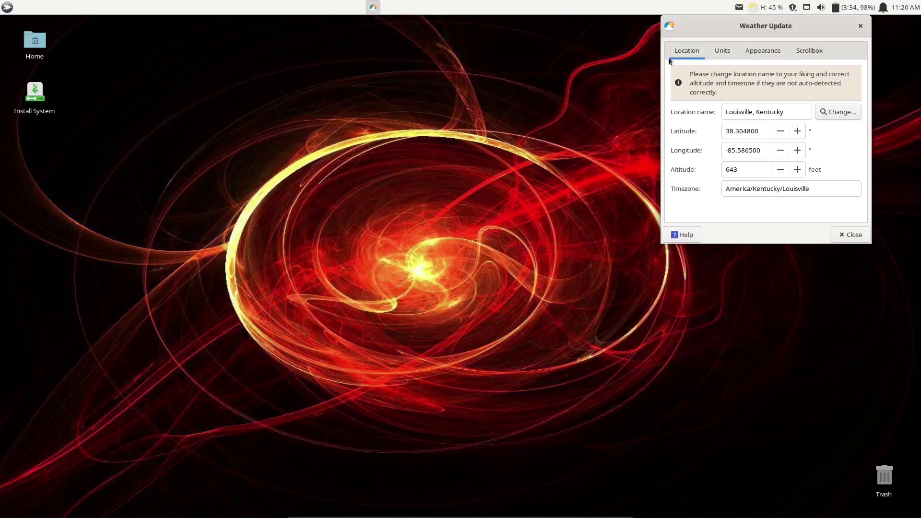
{"action": "left_click", "coordinate": [838, 111]}
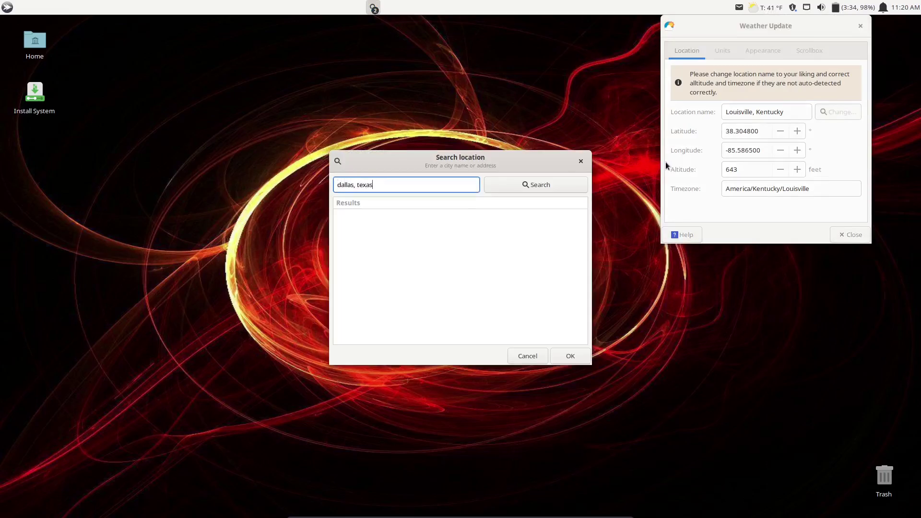
{"action": "type", "text": "dallas, texas"}
{"action": "key", "text": "Return"}
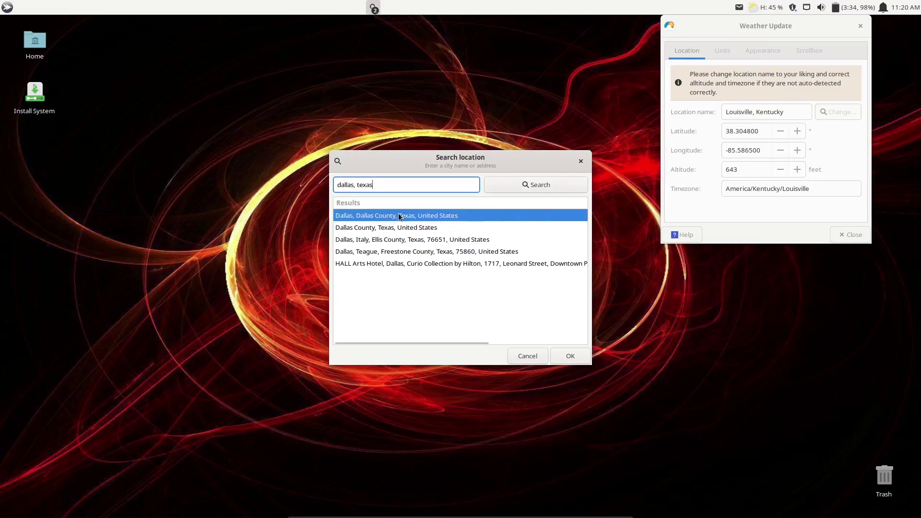
{"action": "left_click", "coordinate": [569, 357]}
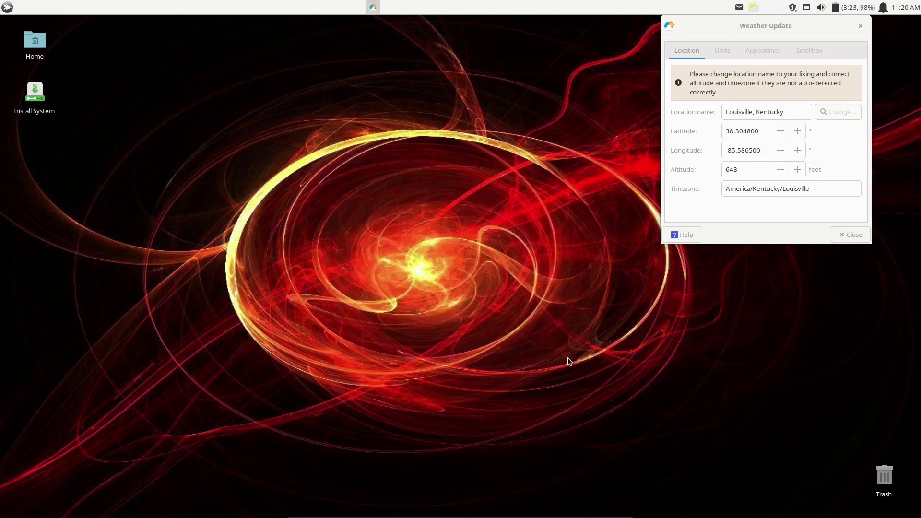
{"action": "left_click", "coordinate": [820, 298]}
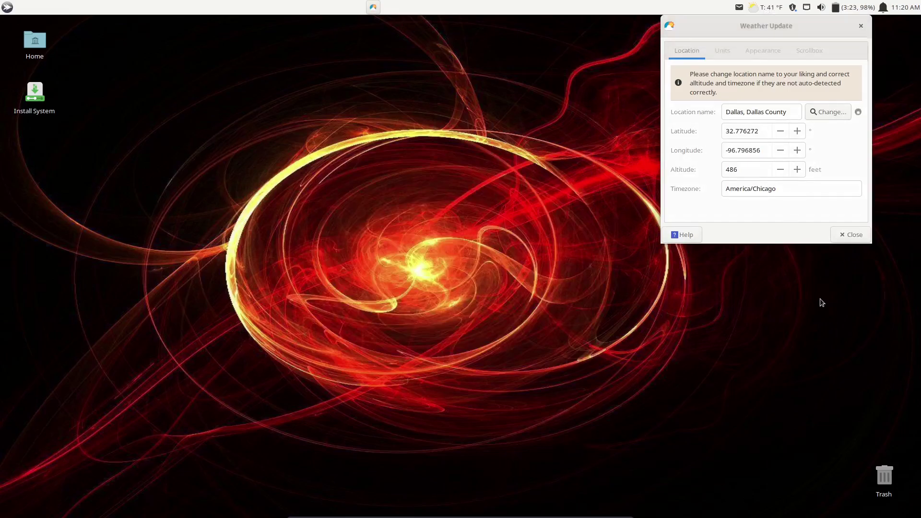
{"action": "left_click", "coordinate": [860, 26]}
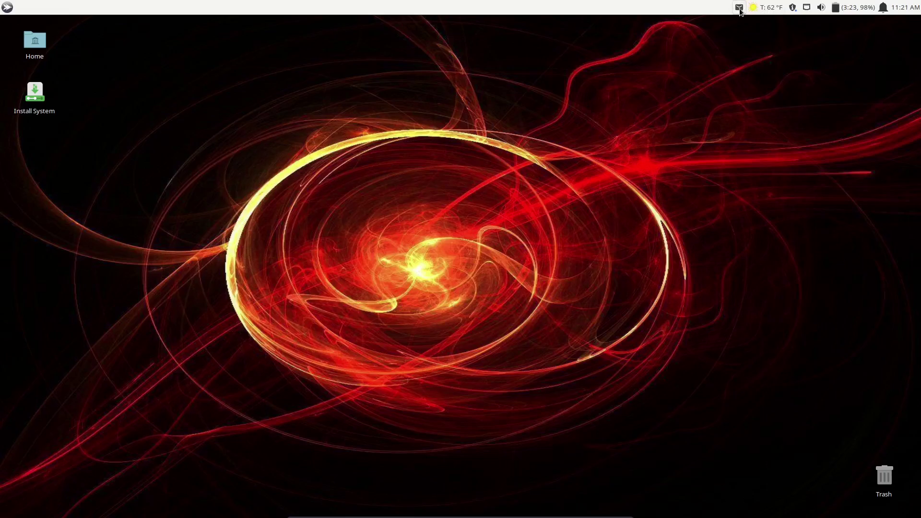
Check the panel separator's Transparent style and Expand settings, then bring up the panel menu again
{"action": "right_click", "coordinate": [528, 7]}
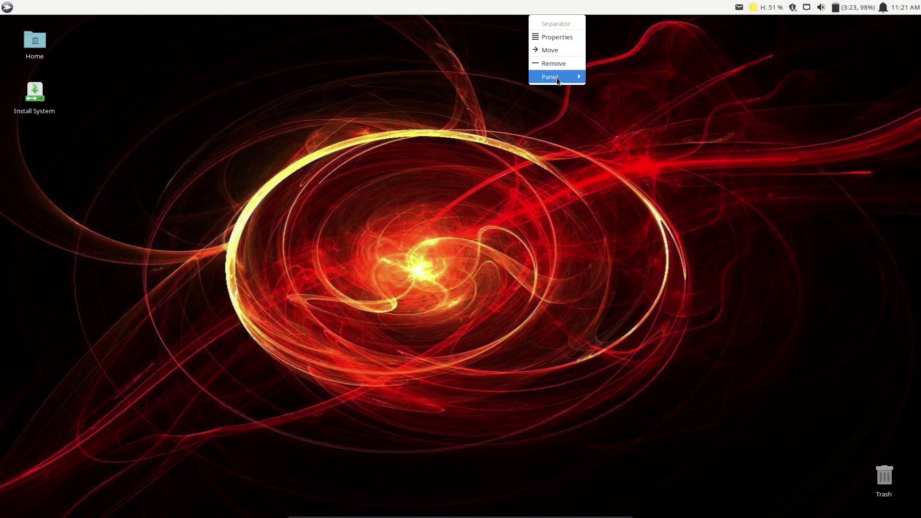
{"action": "mouse_move", "coordinate": [556, 76]}
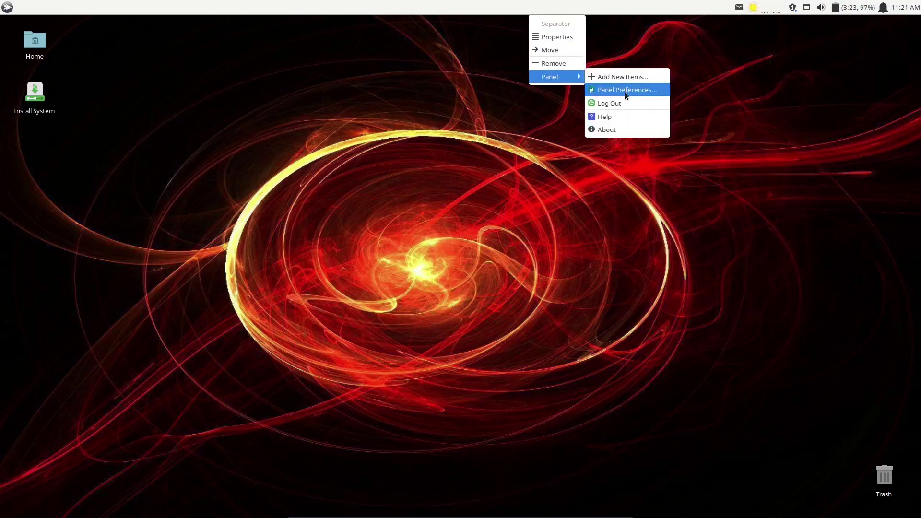
{"action": "left_click", "coordinate": [563, 40]}
{"action": "left_click_drag", "start_coordinate": [521, 312], "coordinate": [595, 406]}
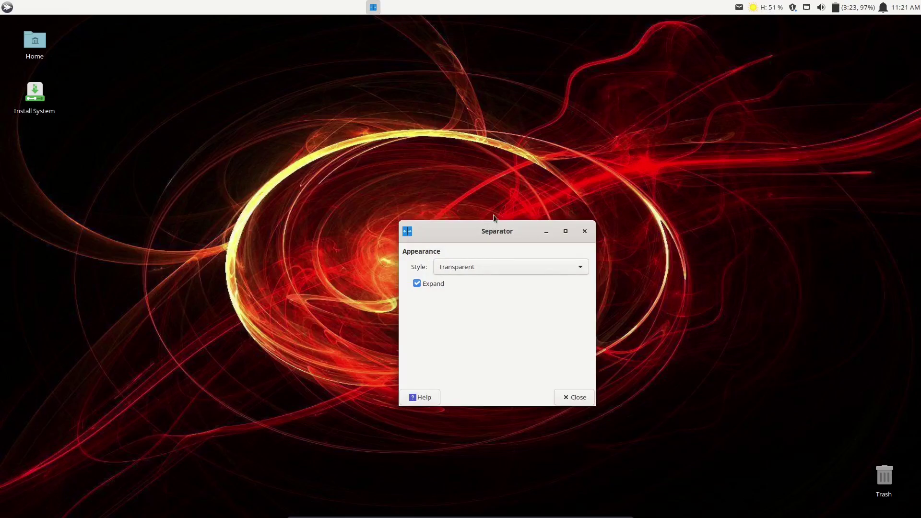
{"action": "left_click", "coordinate": [584, 231]}
{"action": "right_click", "coordinate": [603, 7]}
Open Panel Preferences, then move and enlarge its window
{"action": "mouse_move", "coordinate": [635, 81]}
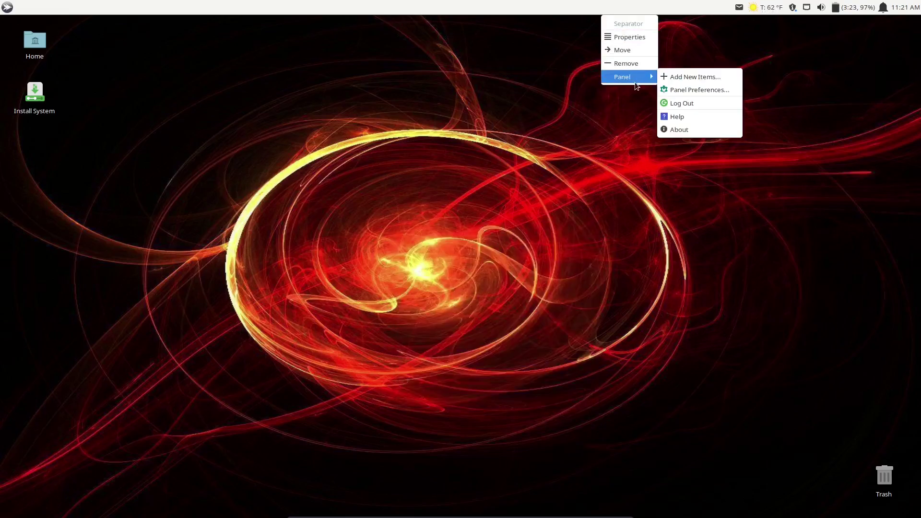
{"action": "left_click", "coordinate": [678, 91]}
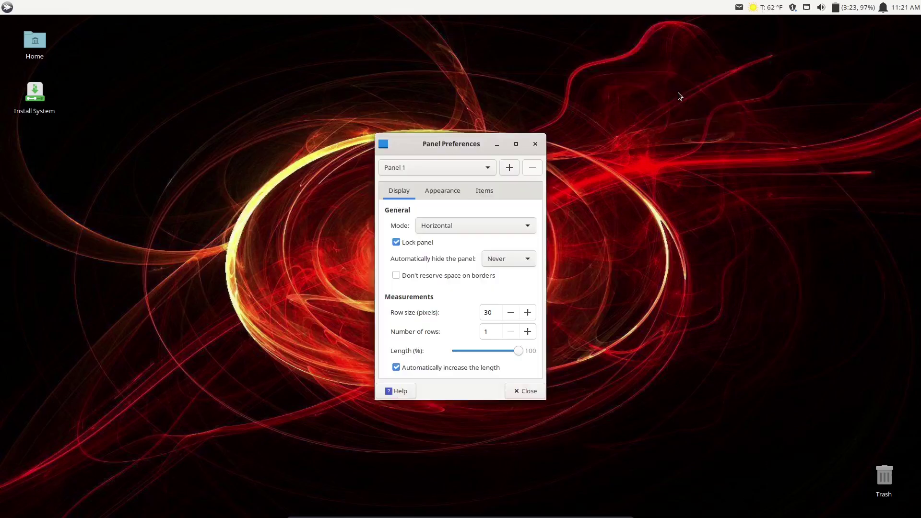
{"action": "left_click_drag", "start_coordinate": [482, 139], "coordinate": [472, 95]}
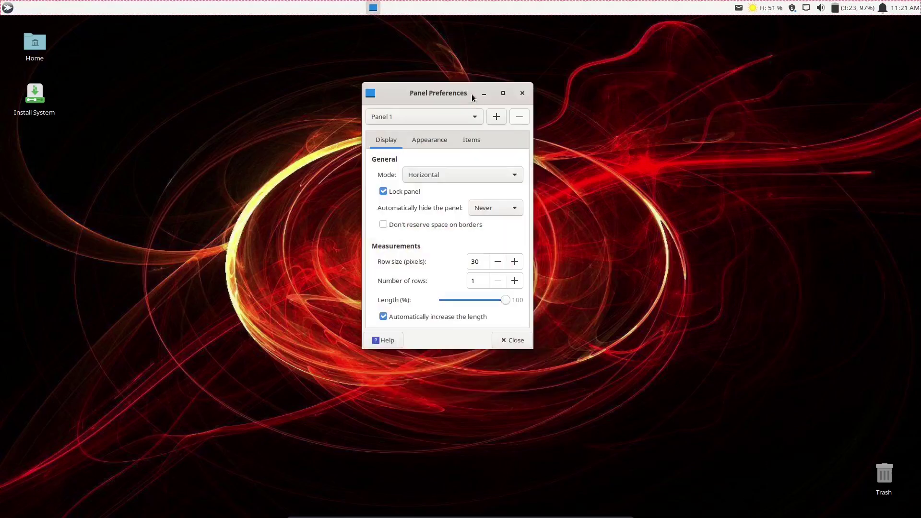
{"action": "left_click_drag", "start_coordinate": [532, 348], "coordinate": [648, 429]}
Try Vertical and Deskbar panel modes, return to Horizontal, then view the auto-hide choices
{"action": "left_click", "coordinate": [479, 175]}
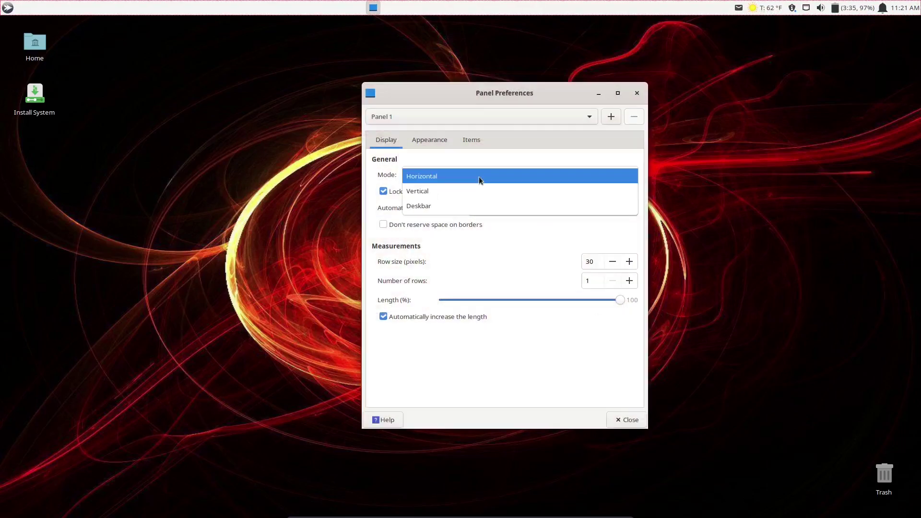
{"action": "left_click", "coordinate": [454, 191]}
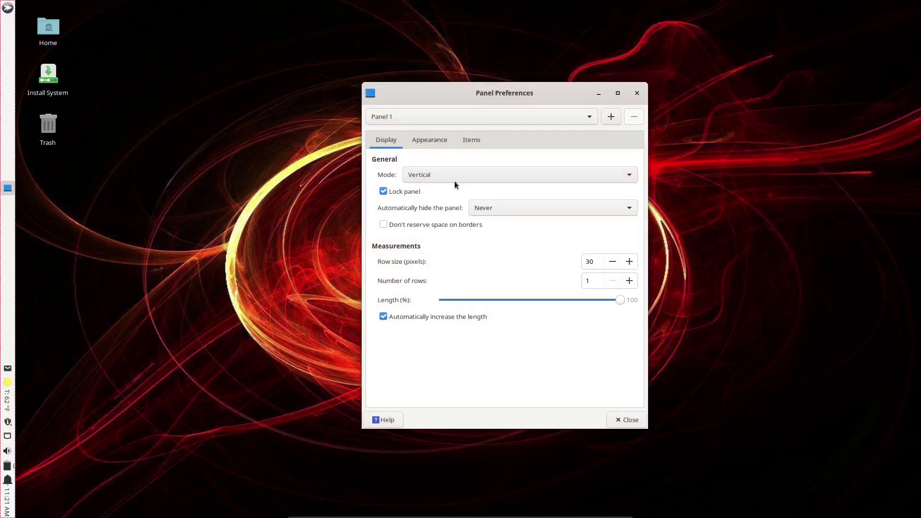
{"action": "left_click", "coordinate": [455, 180]}
{"action": "left_click", "coordinate": [457, 192]}
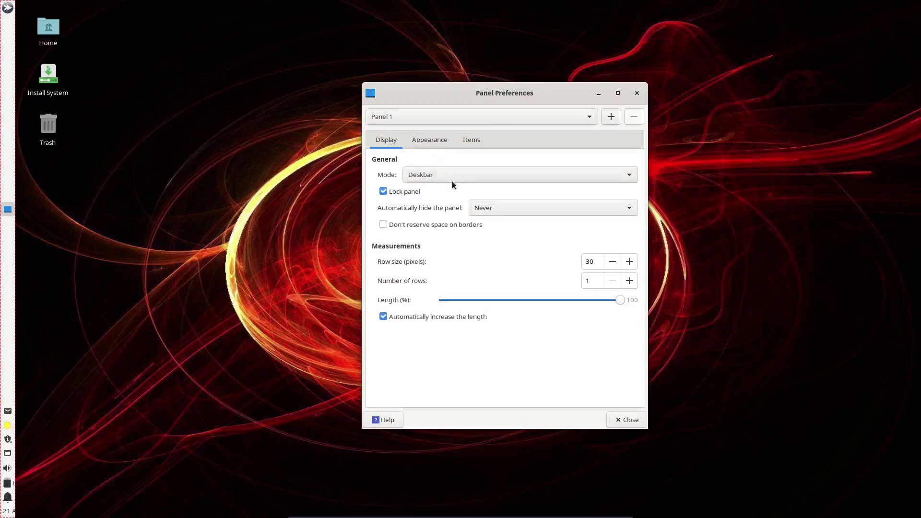
{"action": "left_click", "coordinate": [453, 182]}
{"action": "left_click", "coordinate": [454, 147]}
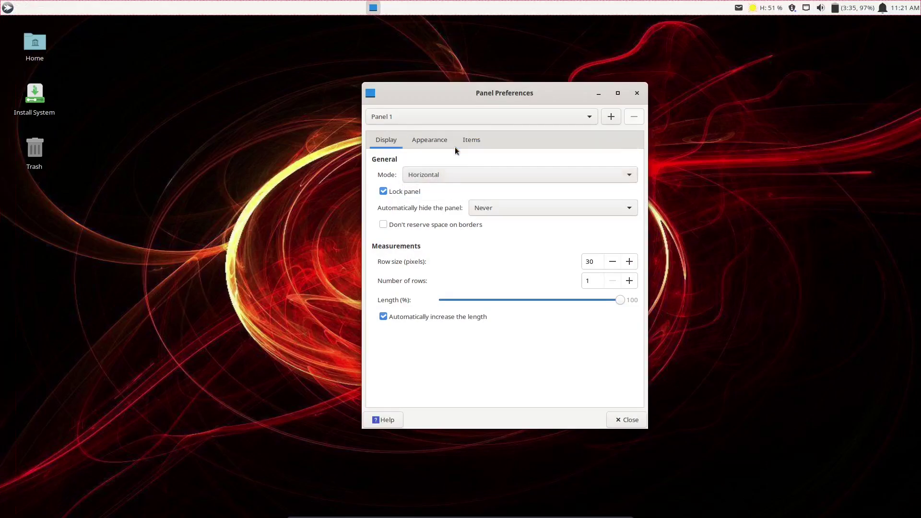
{"action": "left_click", "coordinate": [548, 209]}
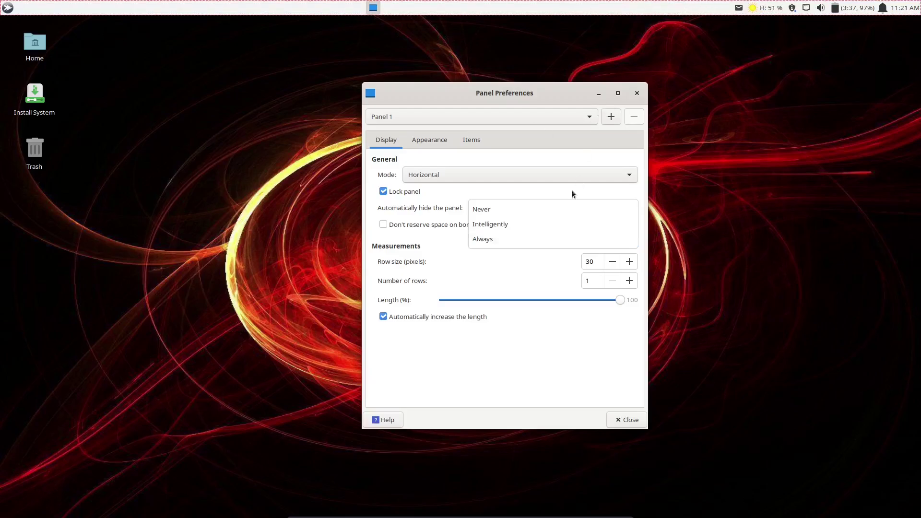
Set auto-hide to Never and adjust the row size up to 35, then down to 31 pixels
{"action": "left_click", "coordinate": [509, 209]}
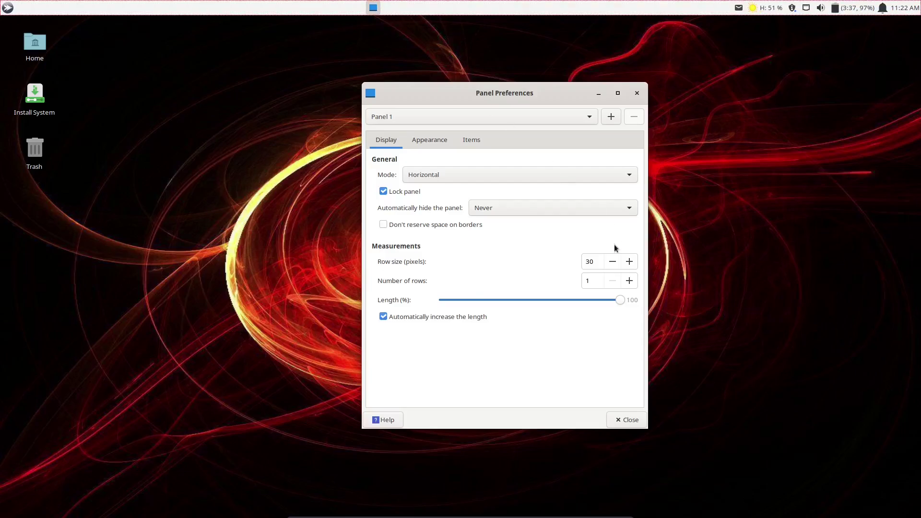
{"action": "left_click", "coordinate": [629, 262]}
{"action": "left_click", "coordinate": [629, 262]}
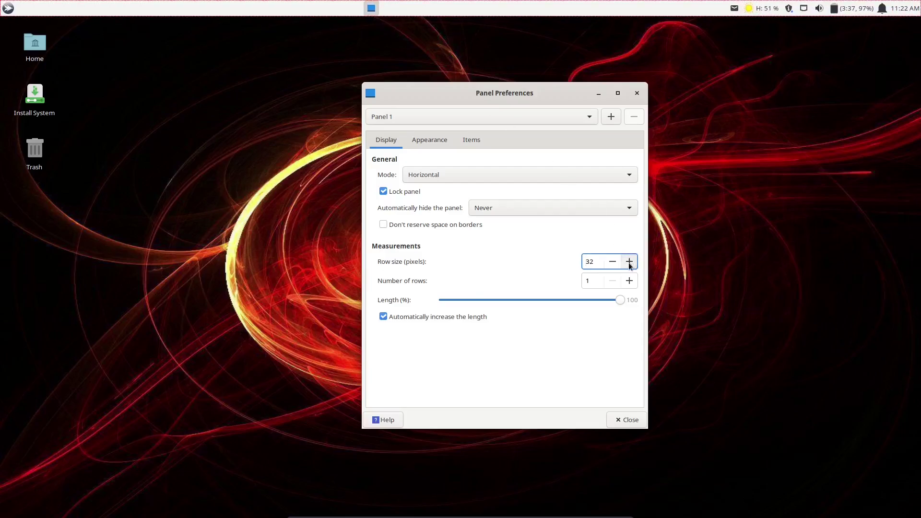
{"action": "left_click", "coordinate": [629, 263]}
{"action": "left_click", "coordinate": [630, 263]}
{"action": "left_click", "coordinate": [630, 263]}
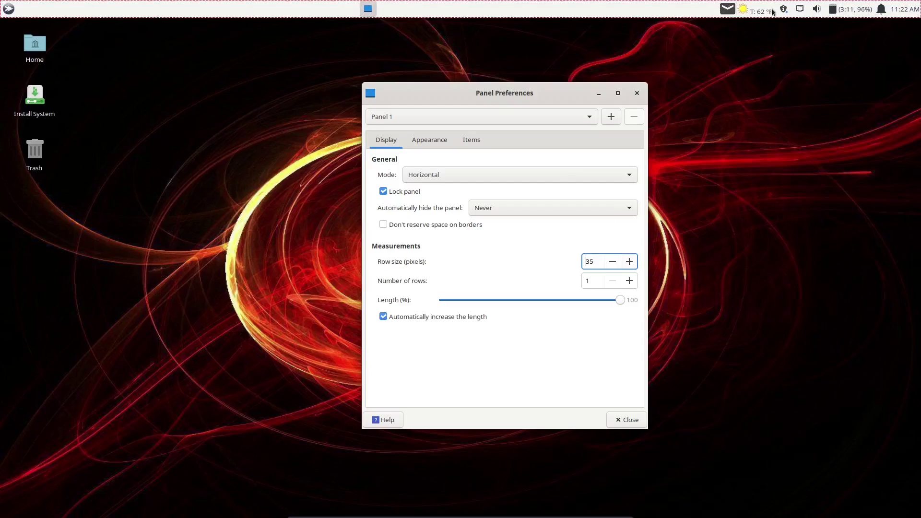
{"action": "left_click", "coordinate": [613, 264]}
{"action": "left_click", "coordinate": [613, 264]}
{"action": "left_click", "coordinate": [613, 264]}
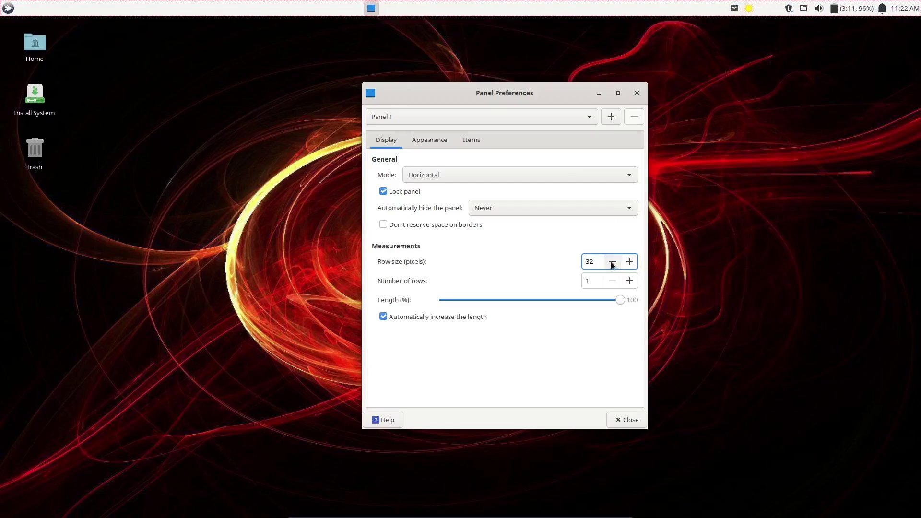
{"action": "left_click", "coordinate": [613, 264]}
Switch Number of rows between 1 and 2, leaving the panel at a single row
{"action": "left_click", "coordinate": [630, 281]}
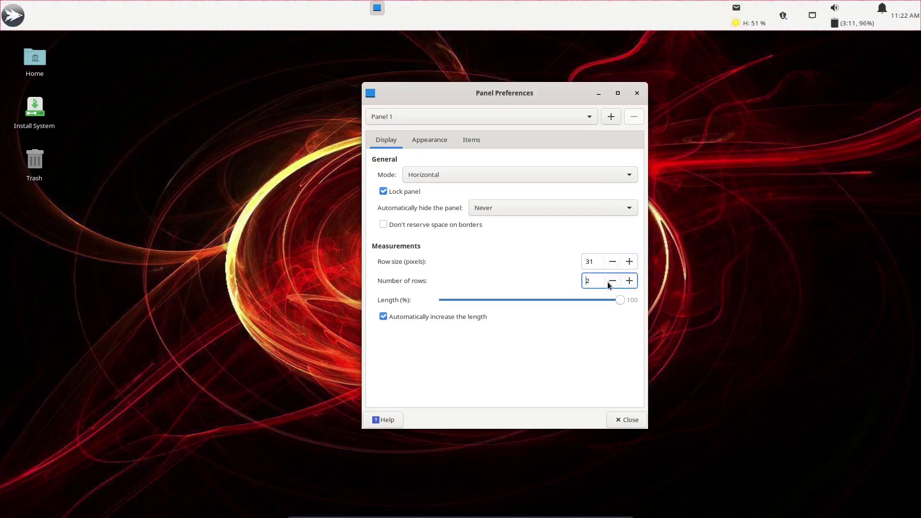
{"action": "left_click", "coordinate": [608, 283]}
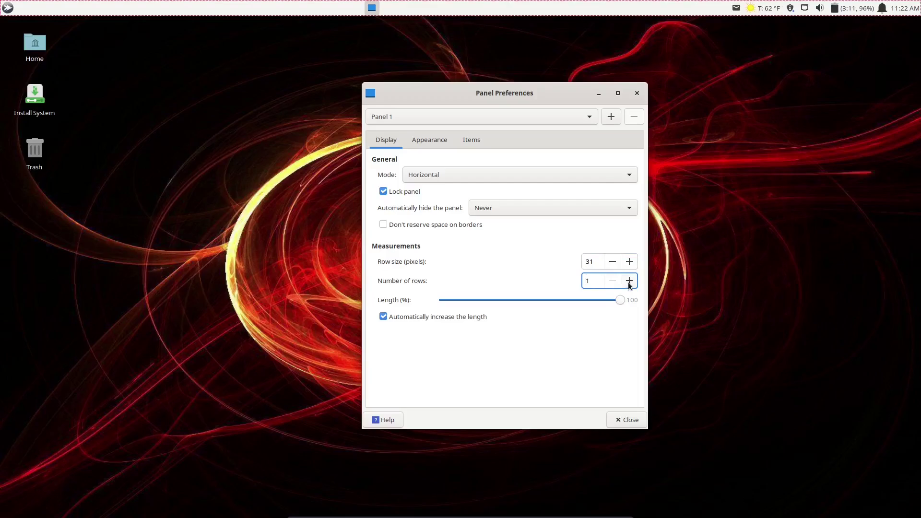
{"action": "left_click", "coordinate": [629, 282]}
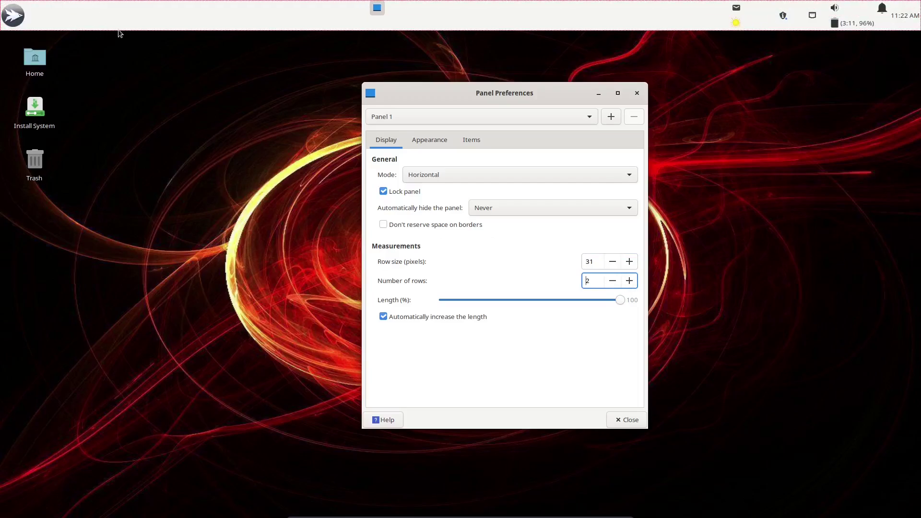
{"action": "left_click", "coordinate": [612, 283]}
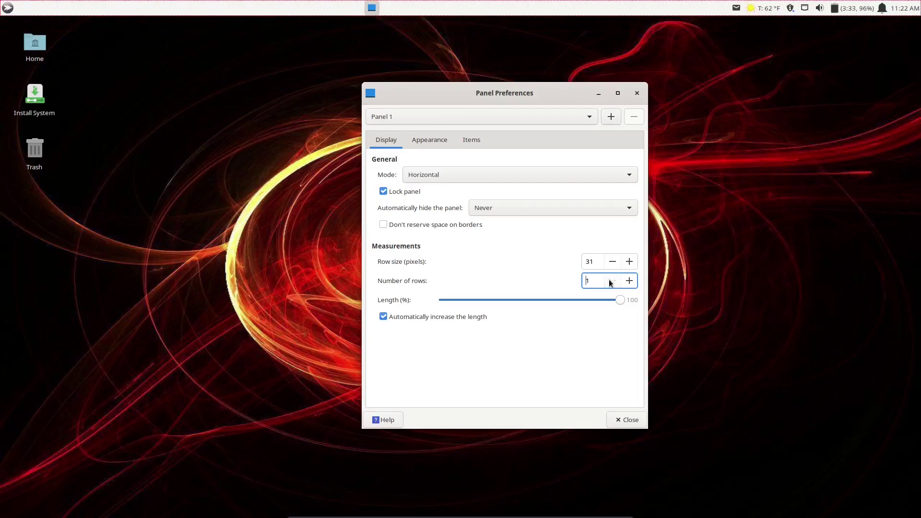
Close panel preferences and scroll Whisker Menu's Accessories list down to Screenshot
{"action": "left_click", "coordinate": [639, 93]}
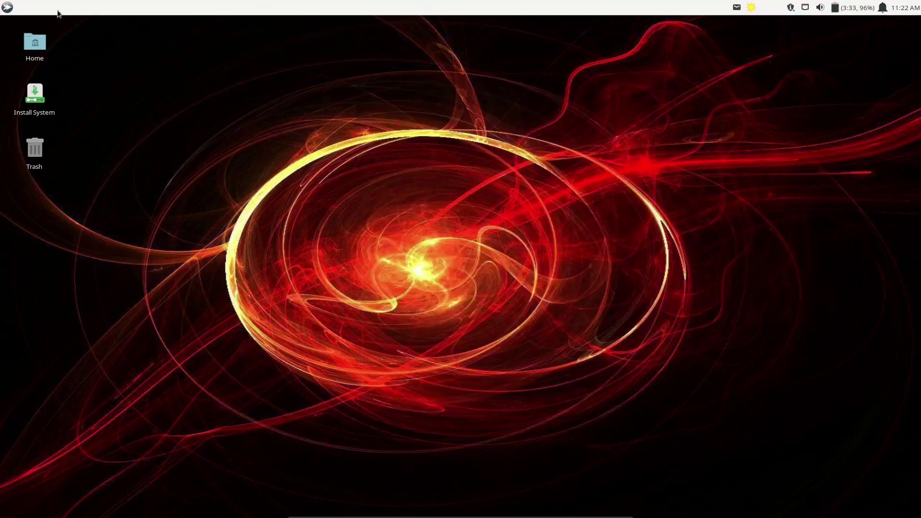
{"action": "left_click", "coordinate": [7, 7]}
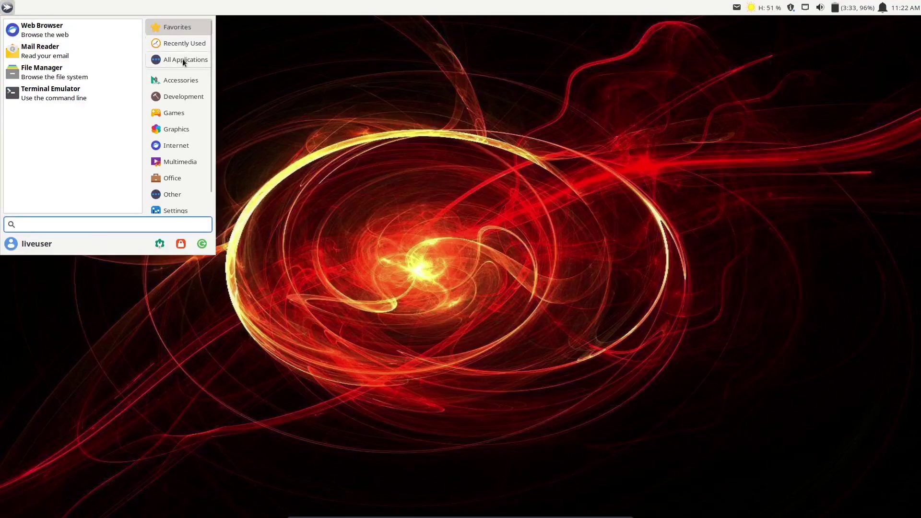
{"action": "left_click", "coordinate": [183, 80]}
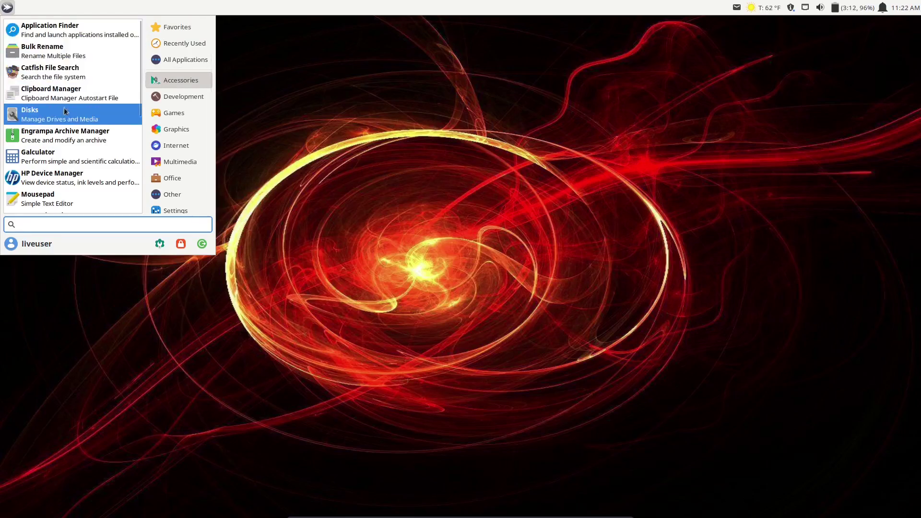
{"action": "scroll", "coordinate": [63, 109], "scroll_direction": "down", "scroll_amount": 5}
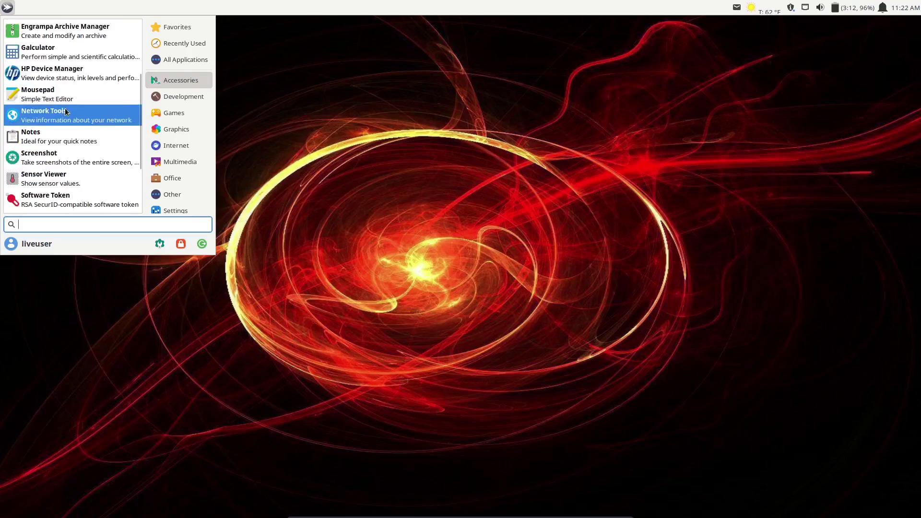
{"action": "scroll", "coordinate": [64, 105], "scroll_direction": "down", "scroll_amount": 1}
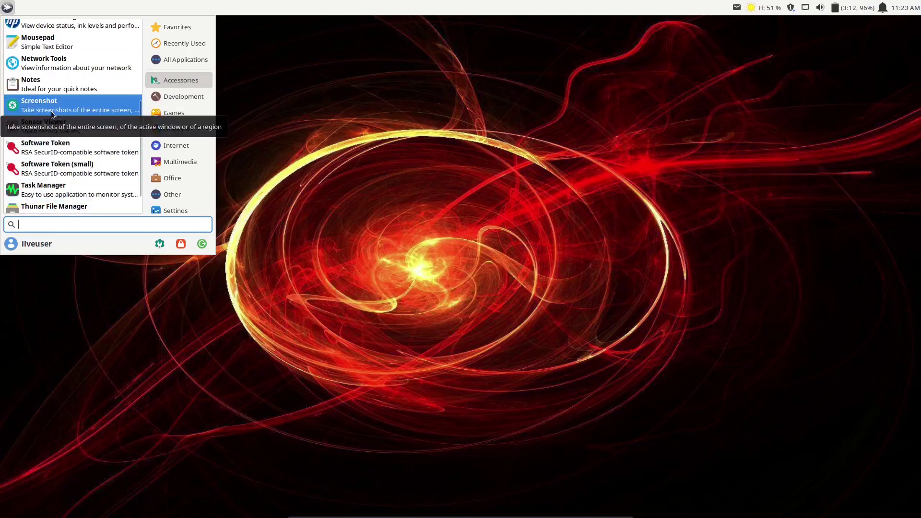
Take a selected-region screenshot with the Screenshot tool and dismiss the result window
{"action": "left_click", "coordinate": [53, 114]}
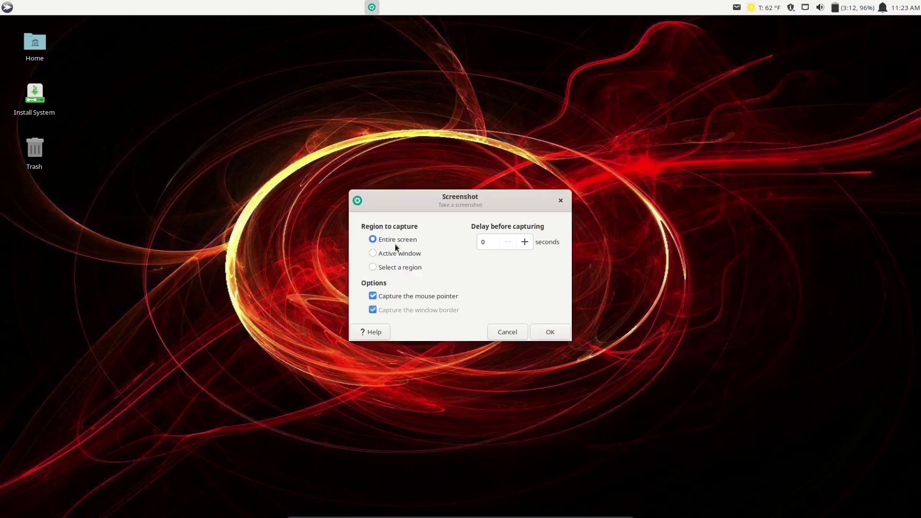
{"action": "left_click", "coordinate": [373, 267]}
{"action": "left_click", "coordinate": [551, 332]}
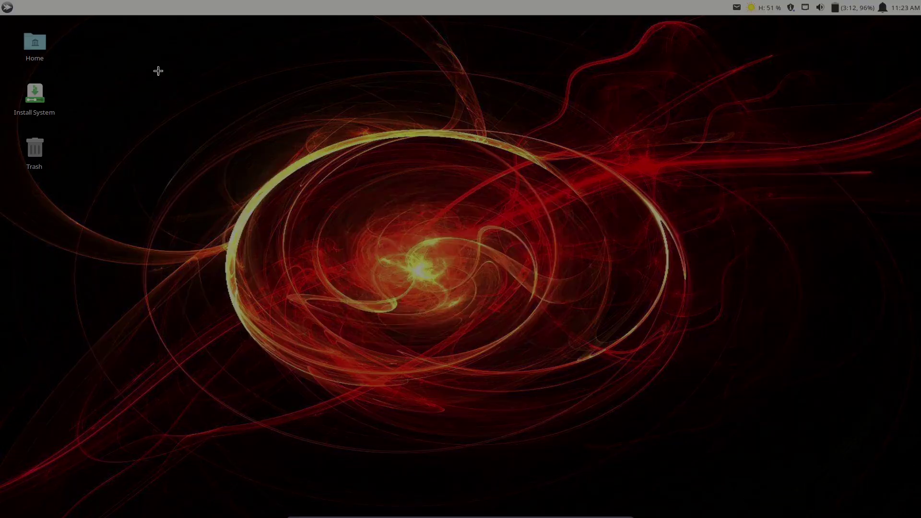
{"action": "left_click_drag", "start_coordinate": [158, 70], "coordinate": [745, 386]}
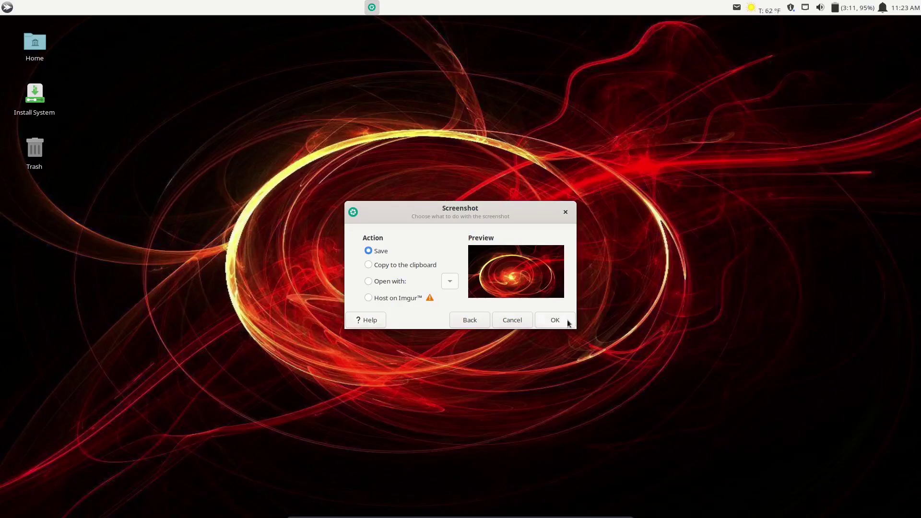
{"action": "left_click", "coordinate": [566, 213]}
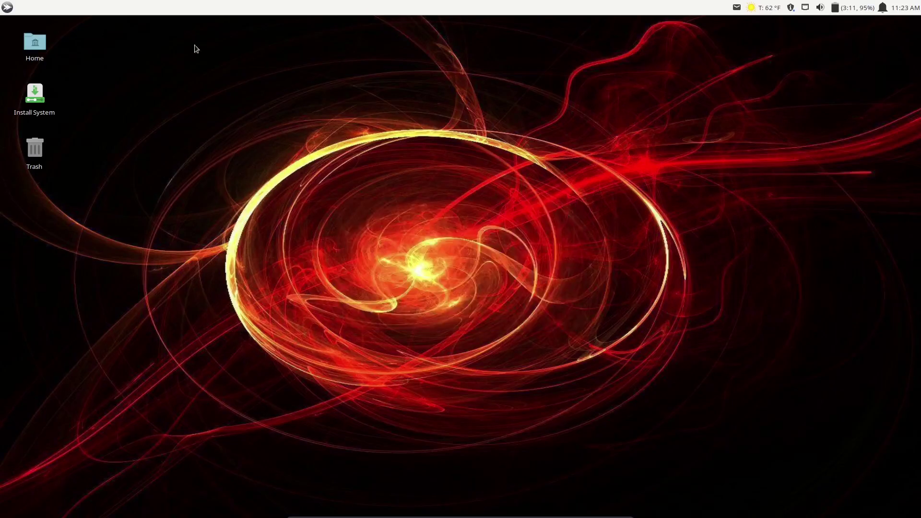
Reopen Whisker Menu on the Accessories category and scroll down the list
{"action": "left_click", "coordinate": [7, 8]}
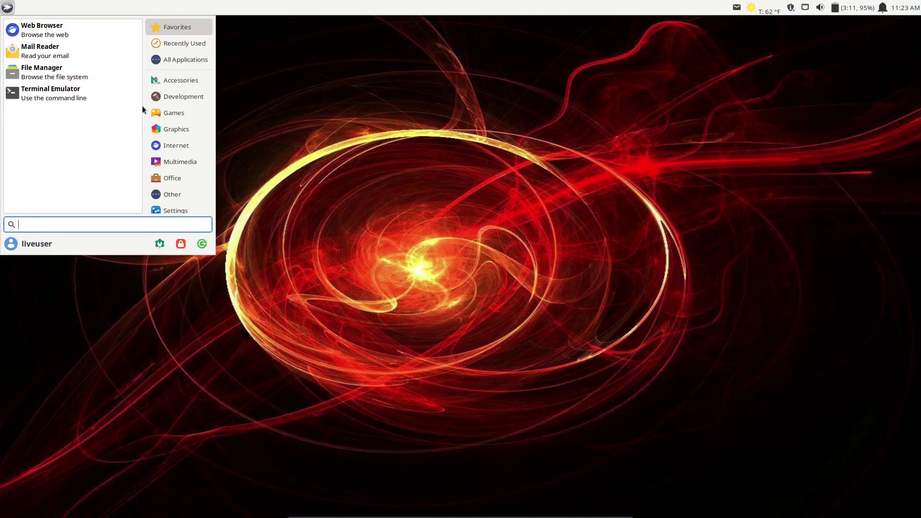
{"action": "left_click", "coordinate": [174, 79]}
{"action": "scroll", "coordinate": [67, 168], "scroll_direction": "down", "scroll_amount": 5}
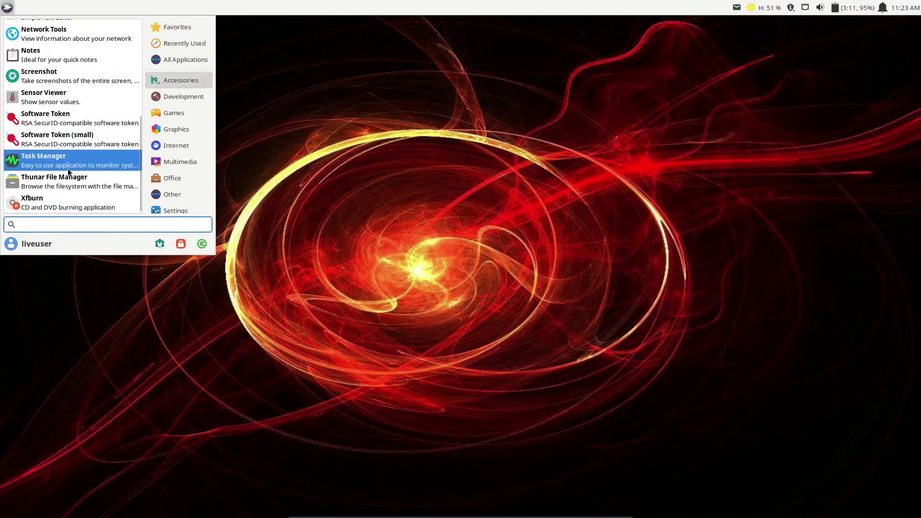
Launch Thunar, maximize the liveuser home folder window, then close it
{"action": "left_click", "coordinate": [68, 180]}
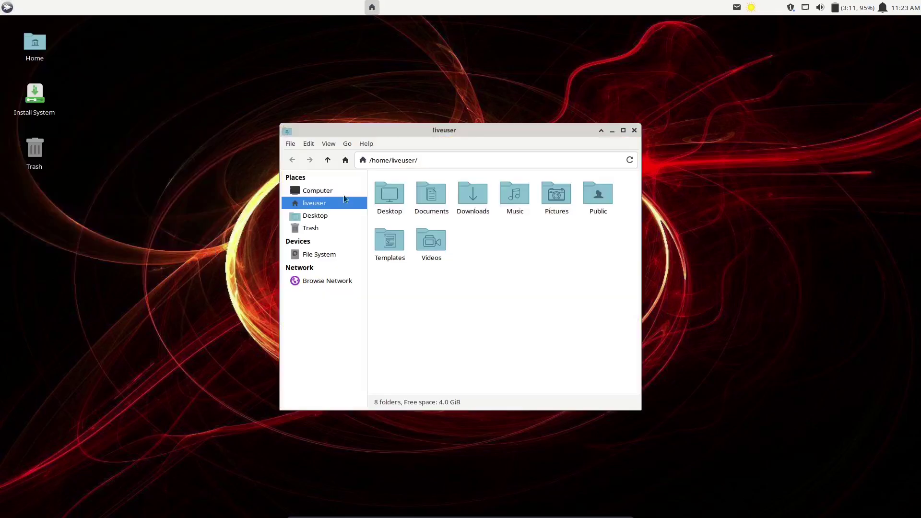
{"action": "left_click", "coordinate": [624, 131]}
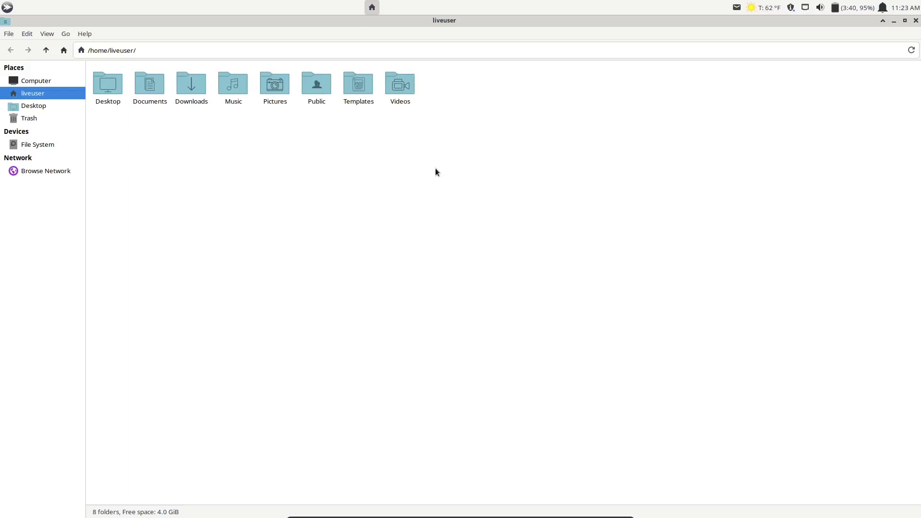
{"action": "left_click", "coordinate": [915, 21]}
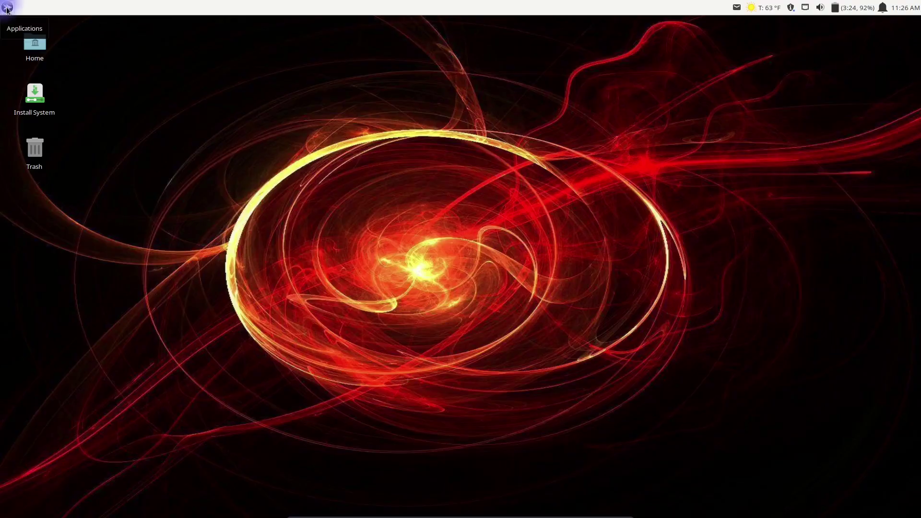
Browse Whisker Menu's Accessories, Development, Games and Graphics categories
{"action": "left_click", "coordinate": [7, 8]}
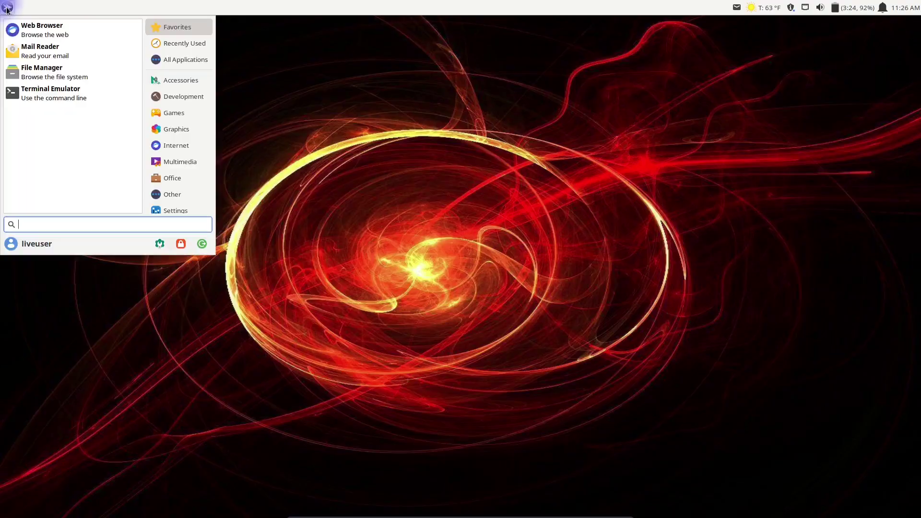
{"action": "left_click", "coordinate": [177, 83]}
{"action": "scroll", "coordinate": [125, 103], "scroll_direction": "down", "scroll_amount": 5}
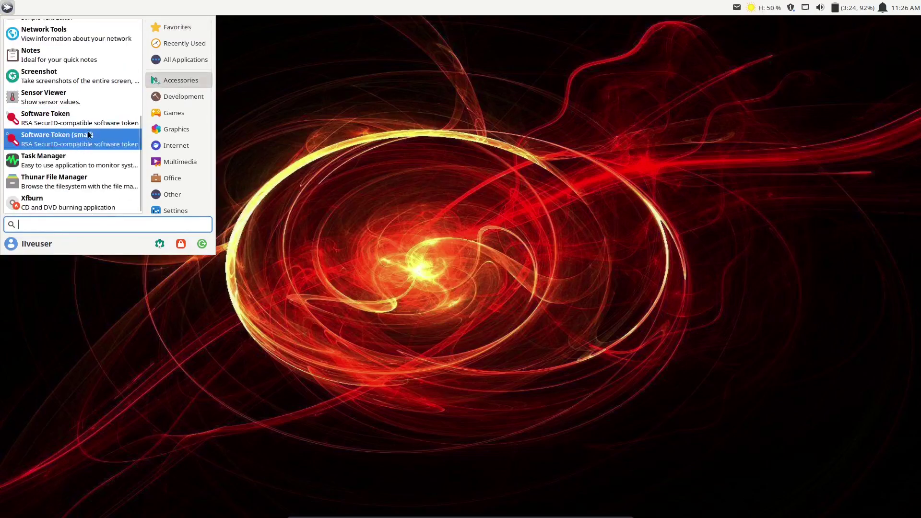
{"action": "left_click", "coordinate": [165, 95]}
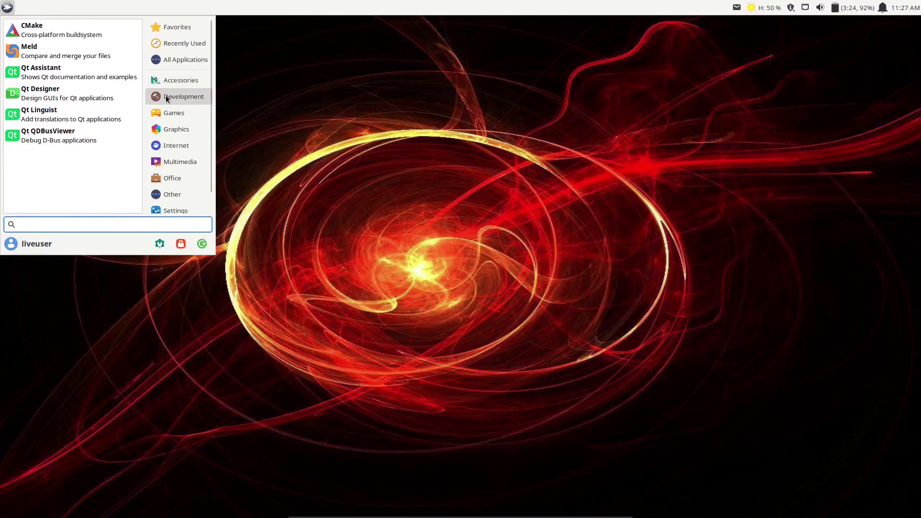
{"action": "left_click", "coordinate": [182, 114]}
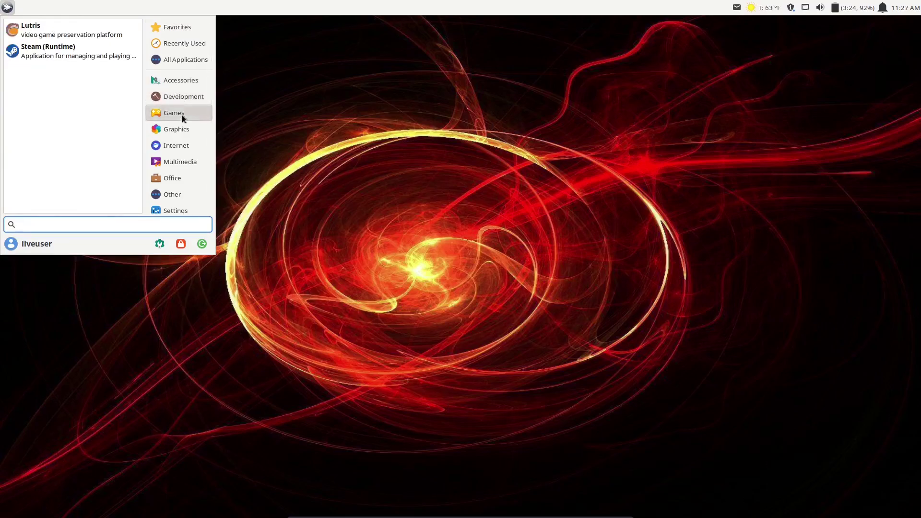
{"action": "left_click", "coordinate": [179, 130]}
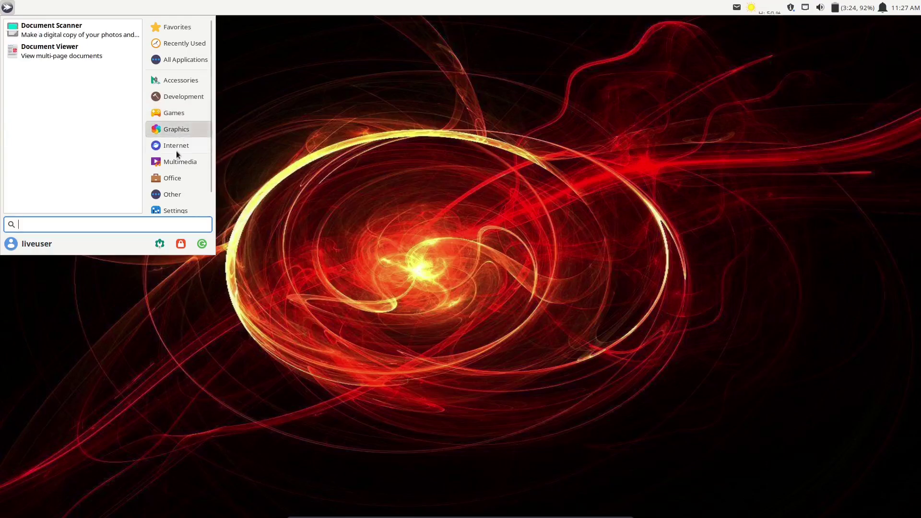
Browse Internet, Multimedia, Office and Settings, then search the menu for 'settings'
{"action": "left_click", "coordinate": [176, 146]}
{"action": "left_click", "coordinate": [177, 161]}
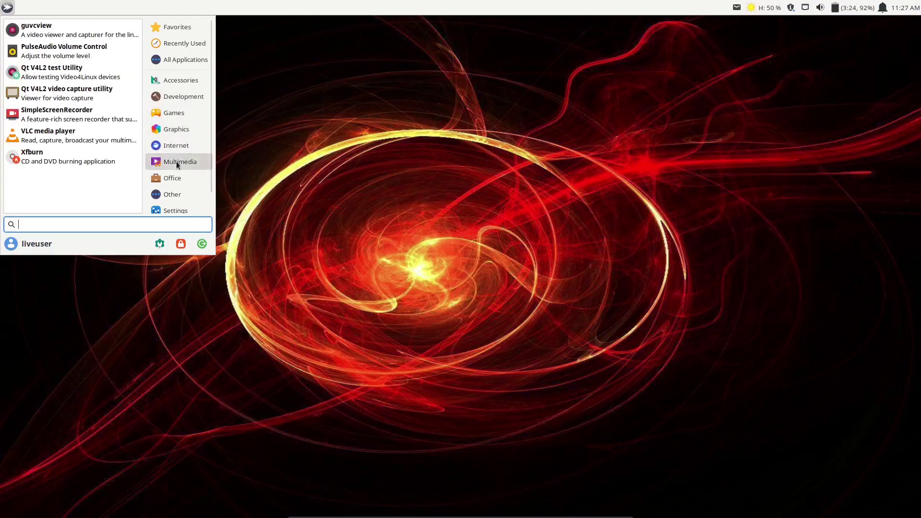
{"action": "left_click", "coordinate": [174, 182]}
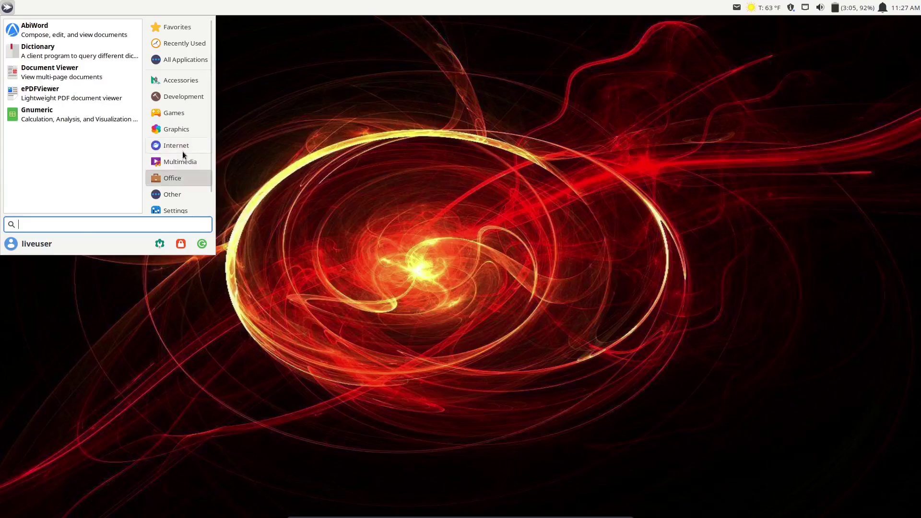
{"action": "scroll", "coordinate": [182, 151], "scroll_direction": "down", "scroll_amount": 1}
{"action": "left_click", "coordinate": [168, 190]}
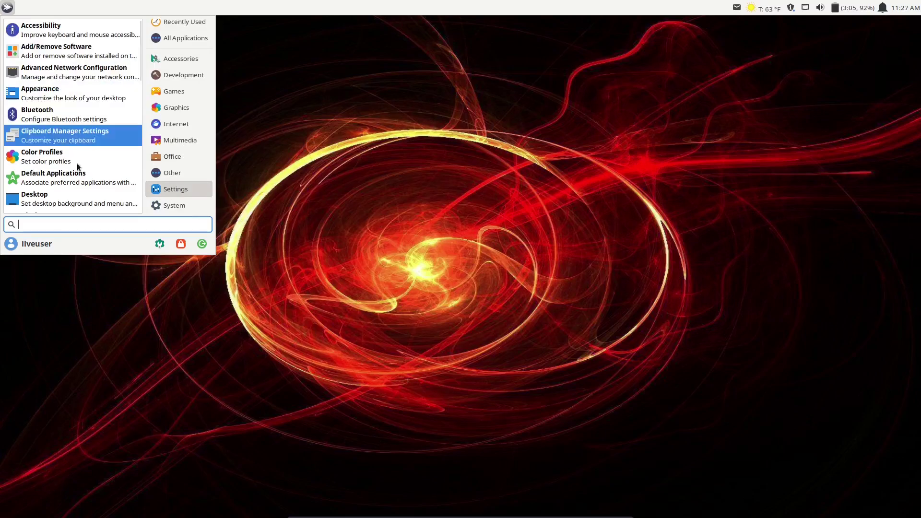
{"action": "type", "text": "settings"}
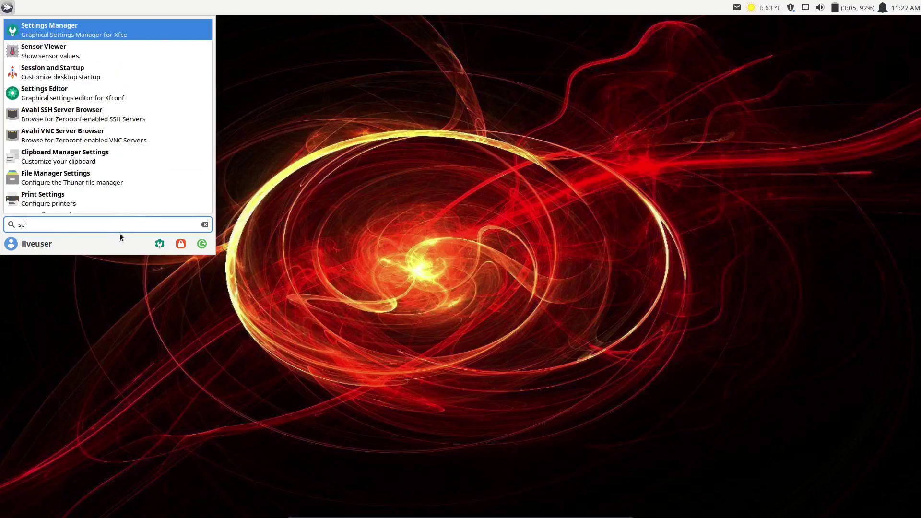
Open Settings Manager maximized, review Appearance's Icons, Fonts and Settings tabs, then return to All Settings
{"action": "left_click", "coordinate": [37, 28]}
{"action": "left_click", "coordinate": [583, 147]}
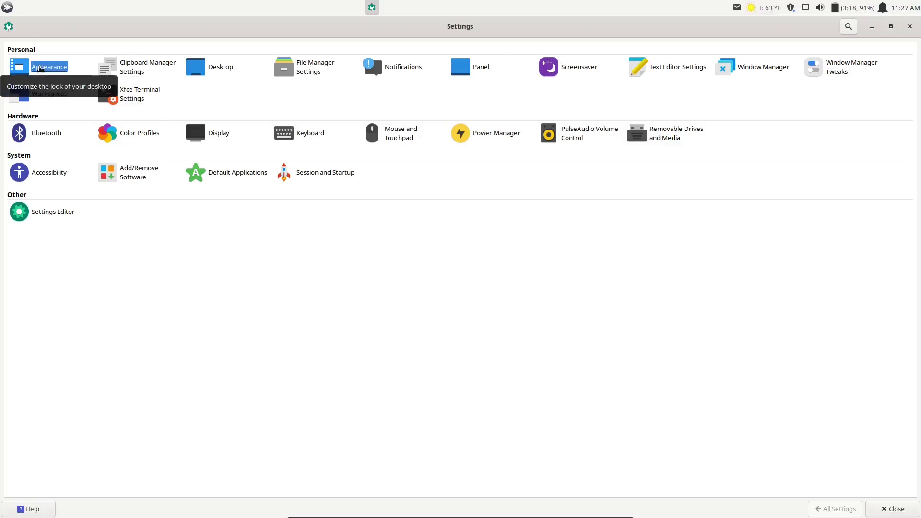
{"action": "left_click", "coordinate": [40, 68]}
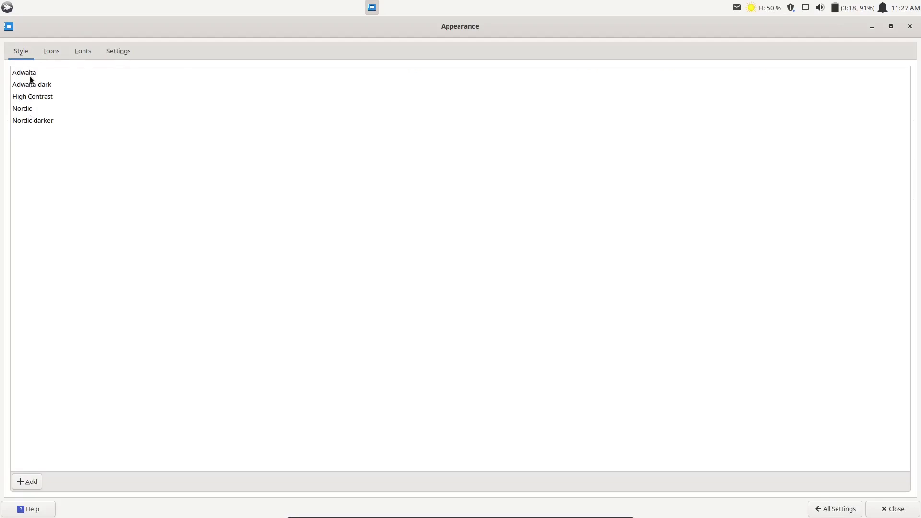
{"action": "left_click", "coordinate": [51, 53]}
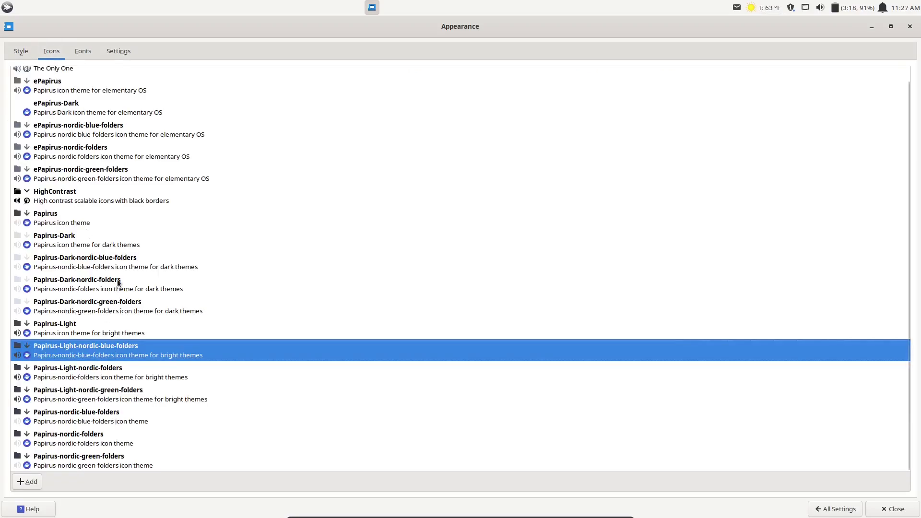
{"action": "scroll", "coordinate": [118, 281], "scroll_direction": "up", "scroll_amount": 1}
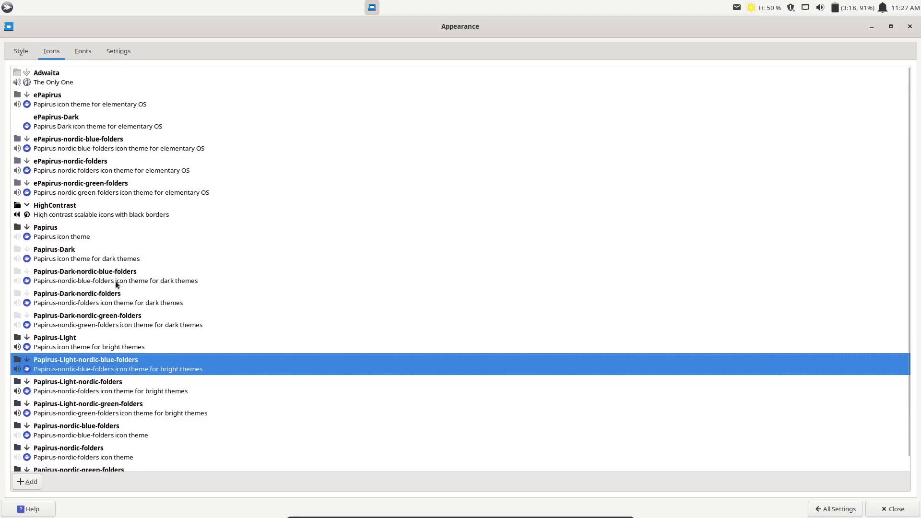
{"action": "left_click", "coordinate": [82, 53]}
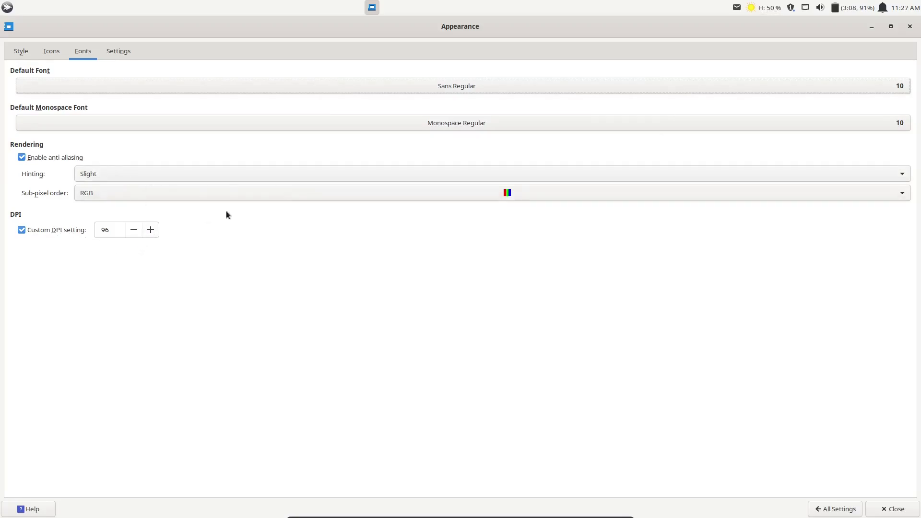
{"action": "left_click", "coordinate": [121, 54]}
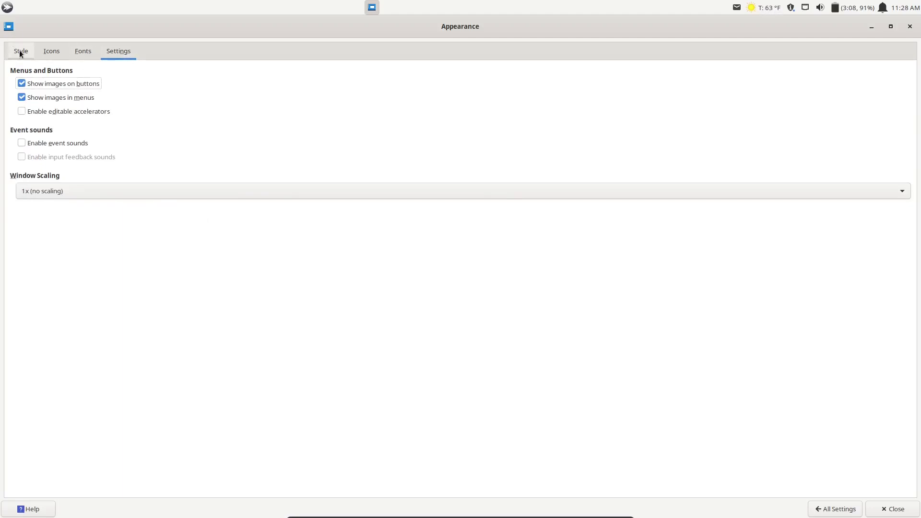
{"action": "key", "text": "alt+a"}
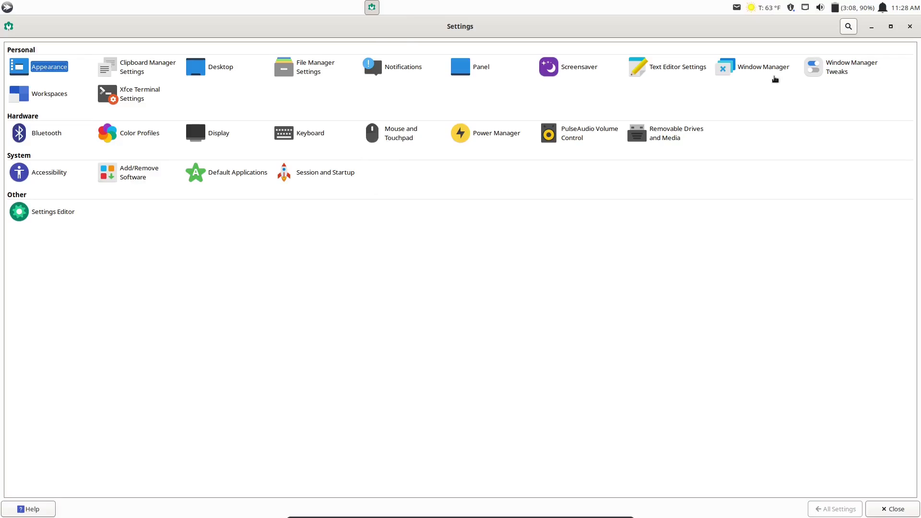
Close Settings and launch Xfce Terminal from Whisker Menu's System category
{"action": "left_click", "coordinate": [910, 26]}
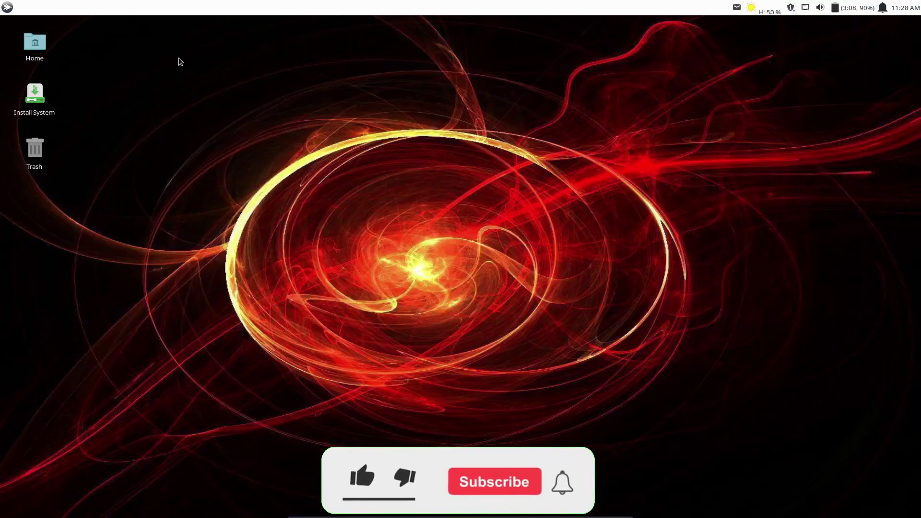
{"action": "left_click", "coordinate": [8, 8]}
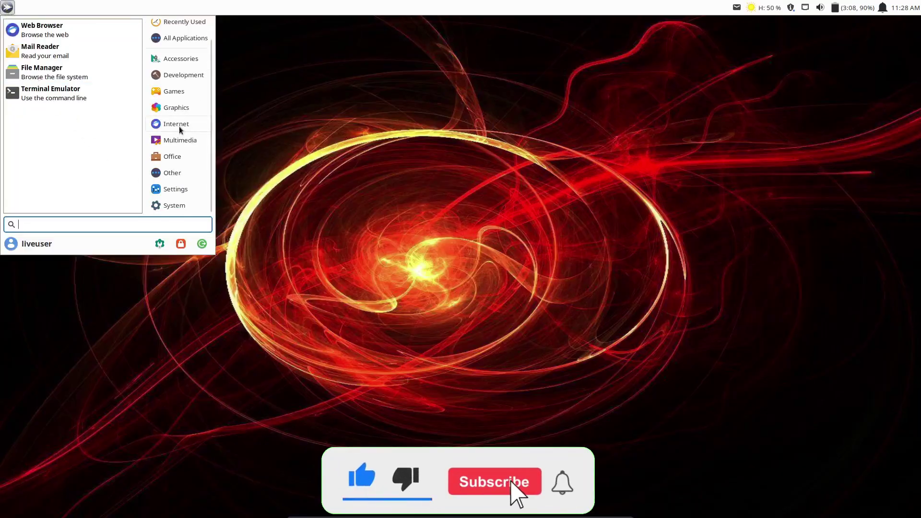
{"action": "left_click", "coordinate": [172, 205]}
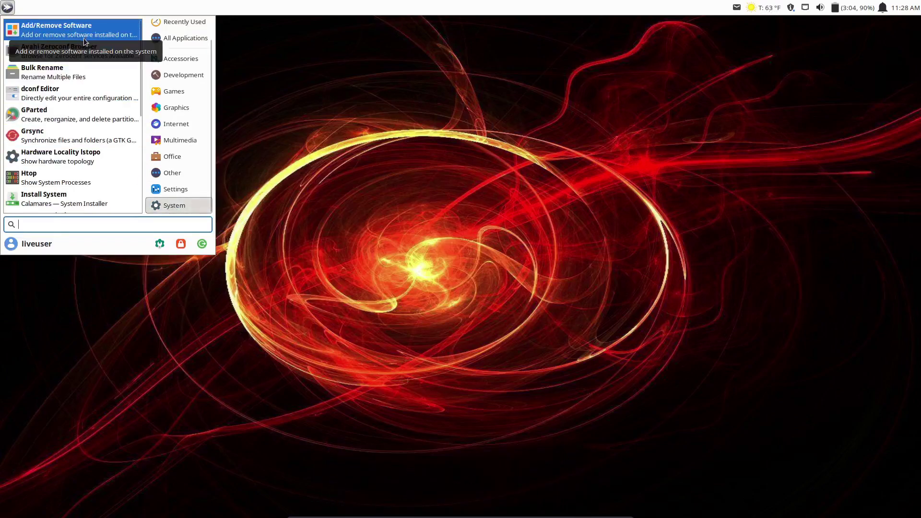
{"action": "scroll", "coordinate": [79, 95], "scroll_direction": "down", "scroll_amount": 3}
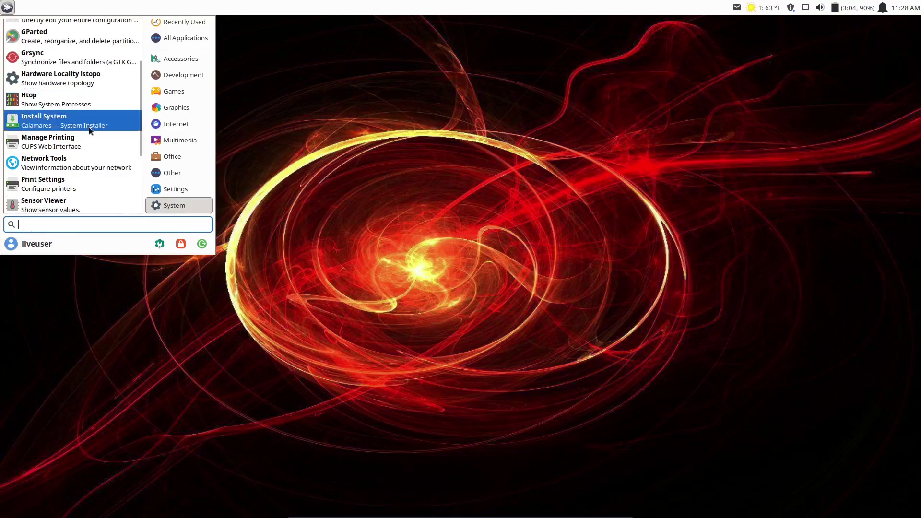
{"action": "scroll", "coordinate": [100, 95], "scroll_direction": "down", "scroll_amount": 2}
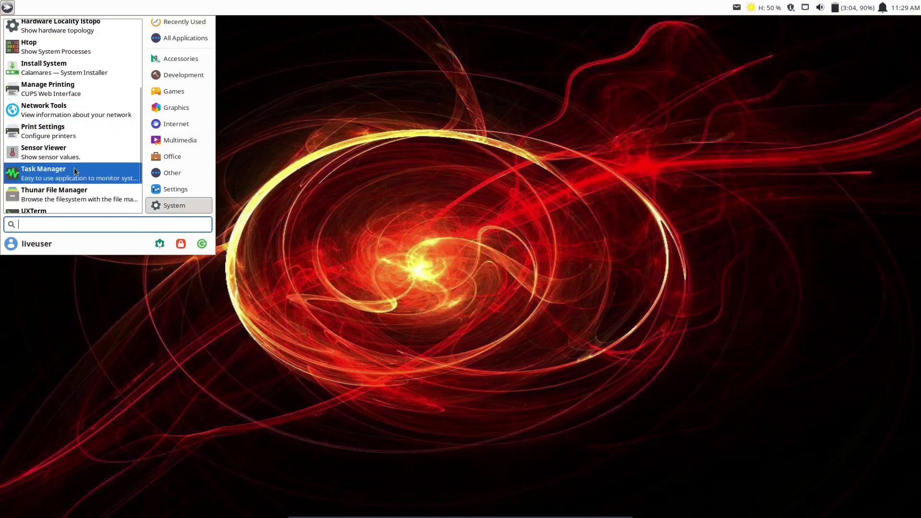
{"action": "scroll", "coordinate": [88, 147], "scroll_direction": "down", "scroll_amount": 1}
{"action": "scroll", "coordinate": [68, 151], "scroll_direction": "down", "scroll_amount": 1}
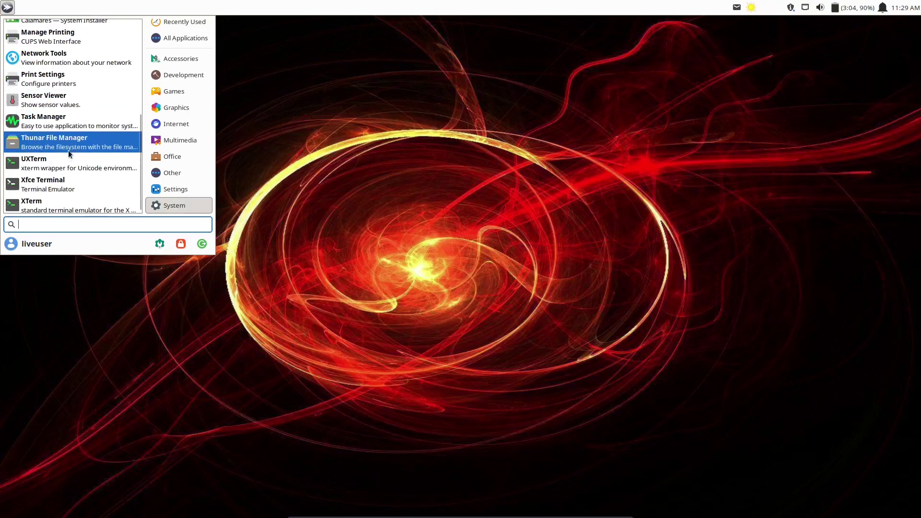
{"action": "left_click", "coordinate": [55, 183]}
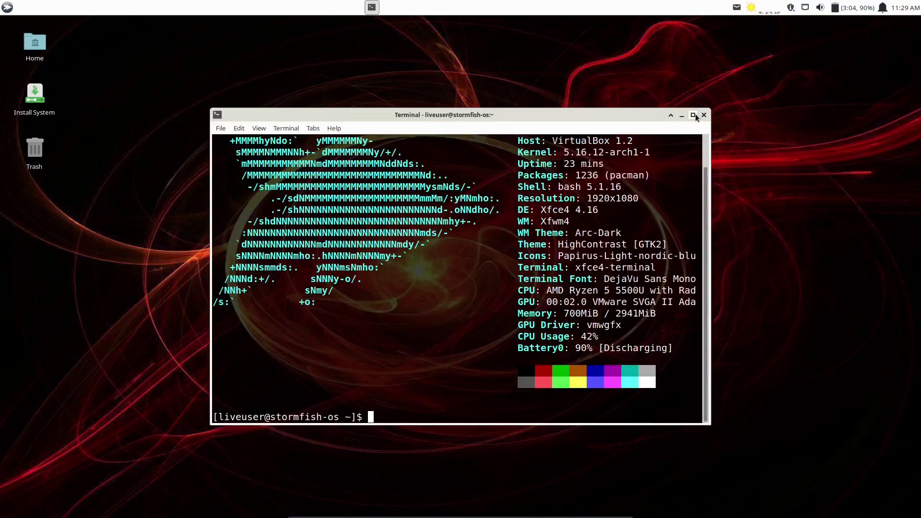
Maximize the Xfce Terminal window showing the neofetch summary
{"action": "left_click", "coordinate": [693, 115]}
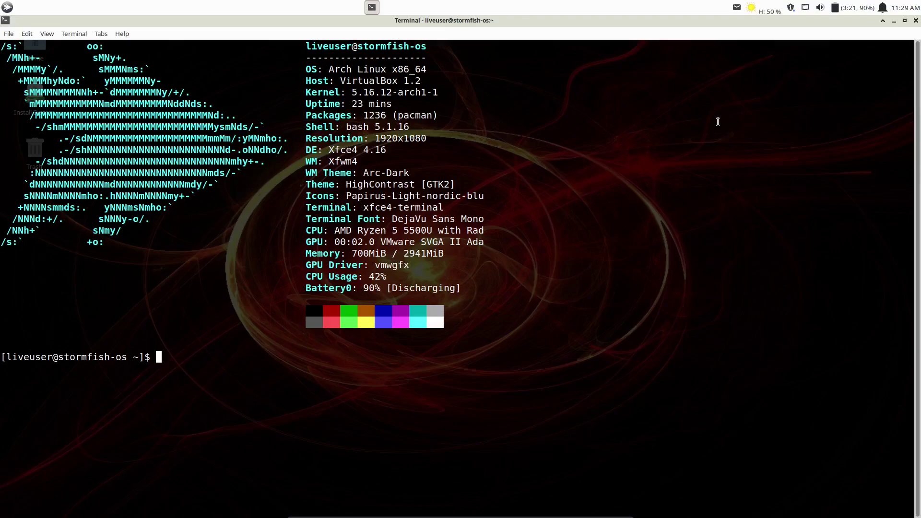
Run htop, then close the terminal, confirming despite the running process
{"action": "type", "text": "htop"}
{"action": "key", "text": "Return"}
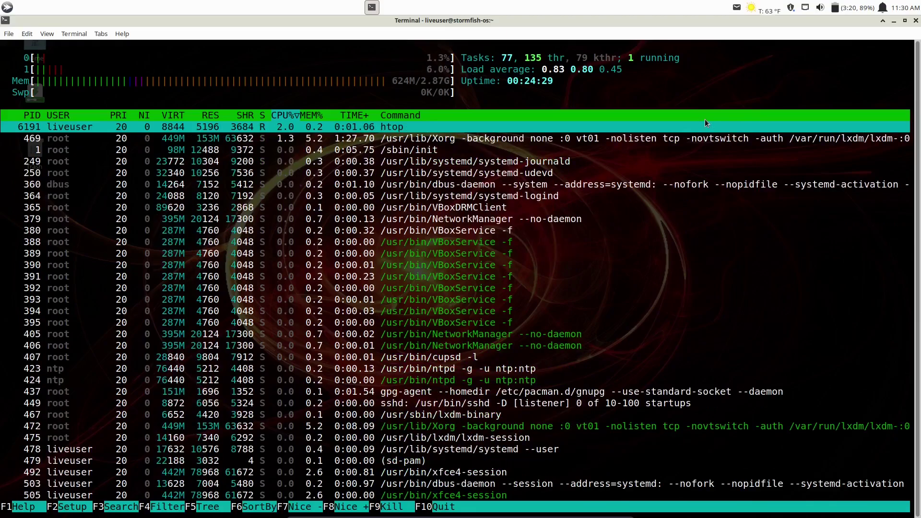
{"action": "left_click", "coordinate": [915, 21]}
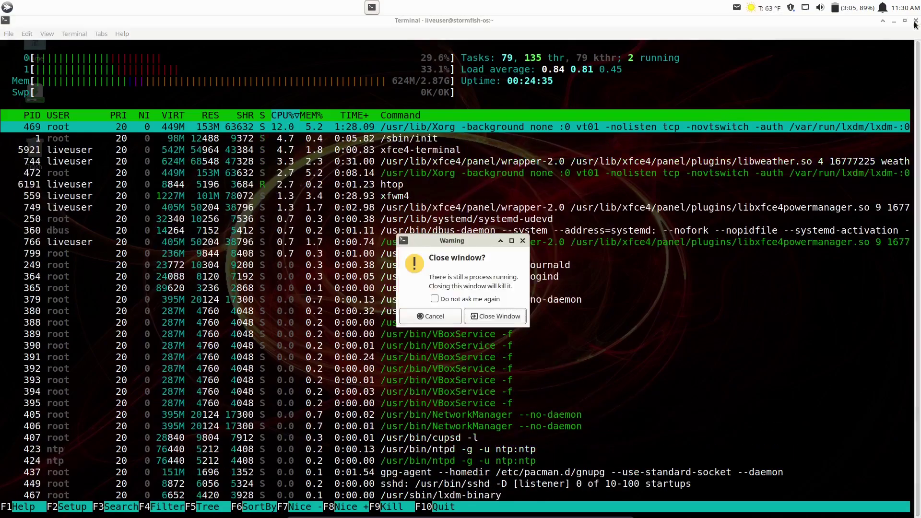
{"action": "left_click", "coordinate": [503, 316]}
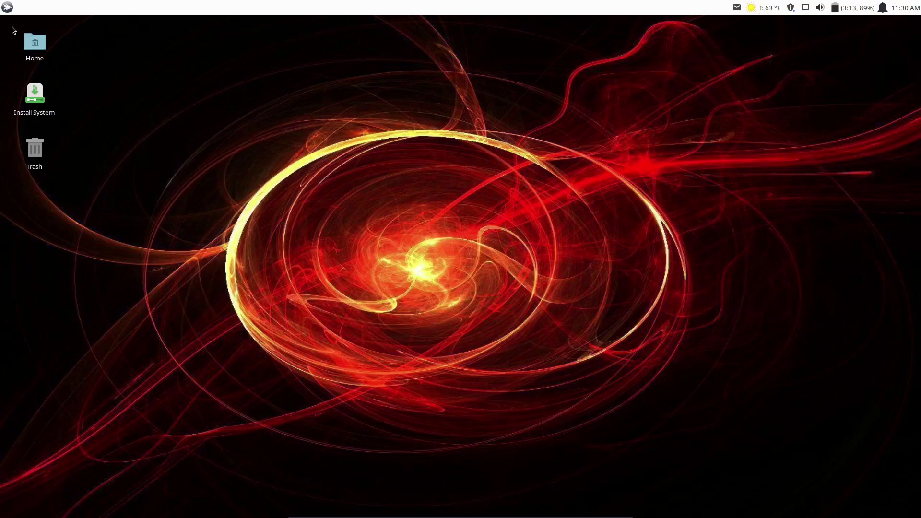
{"action": "left_click", "coordinate": [7, 6]}
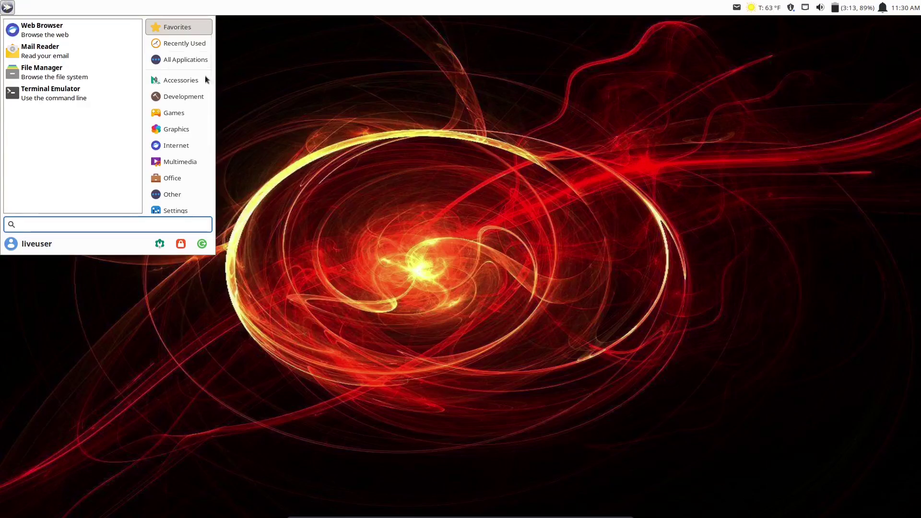
{"action": "scroll", "coordinate": [186, 112], "scroll_direction": "down", "scroll_amount": 1}
{"action": "scroll", "coordinate": [184, 114], "scroll_direction": "up", "scroll_amount": 1}
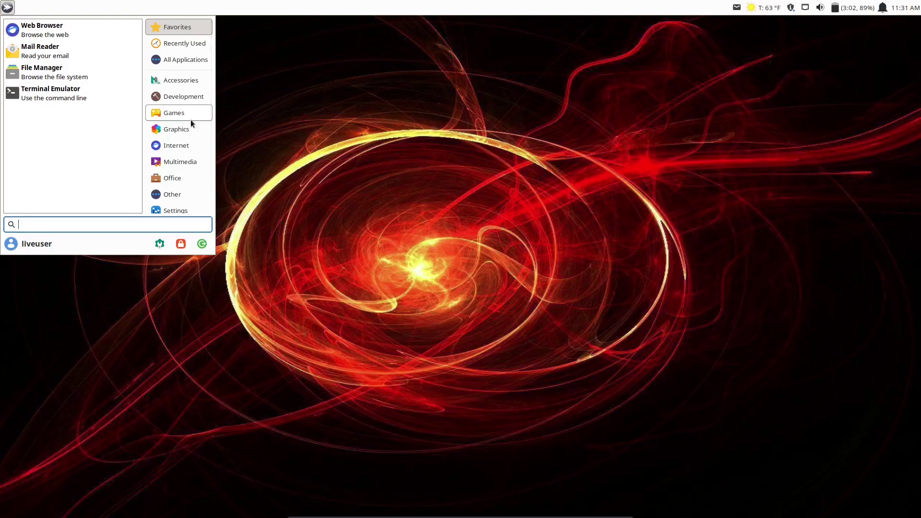
{"action": "left_click", "coordinate": [521, 90]}
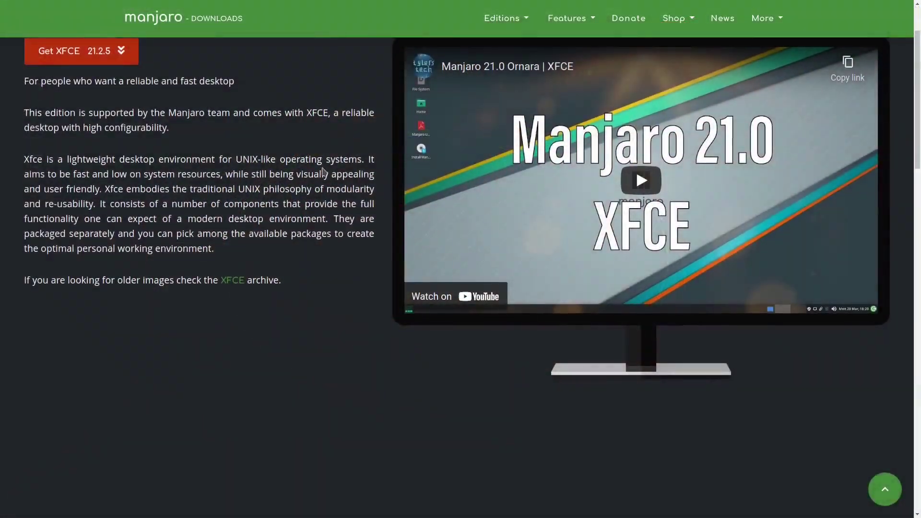
Scroll down to the KDE Plasma downloads, then back up to XFCE 21.2.5
{"action": "scroll", "coordinate": [323, 173], "scroll_direction": "down", "scroll_amount": 5}
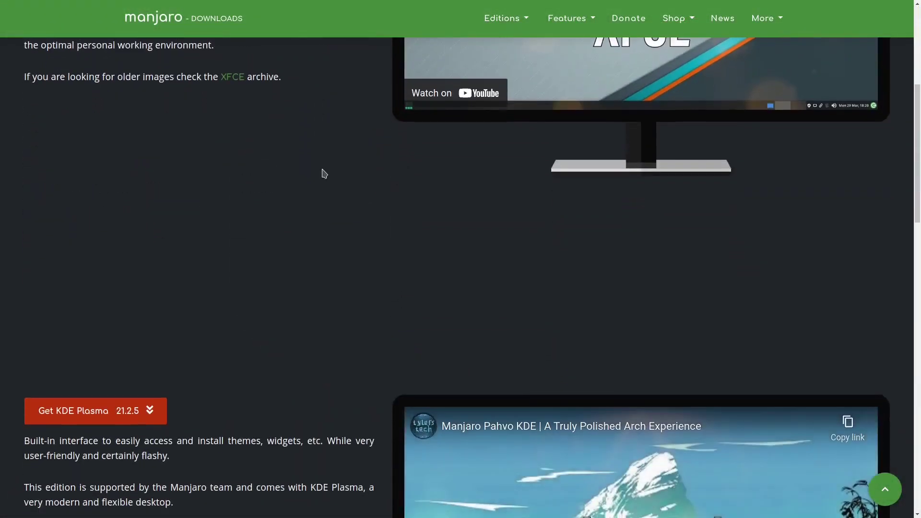
{"action": "scroll", "coordinate": [324, 174], "scroll_direction": "down", "scroll_amount": 5}
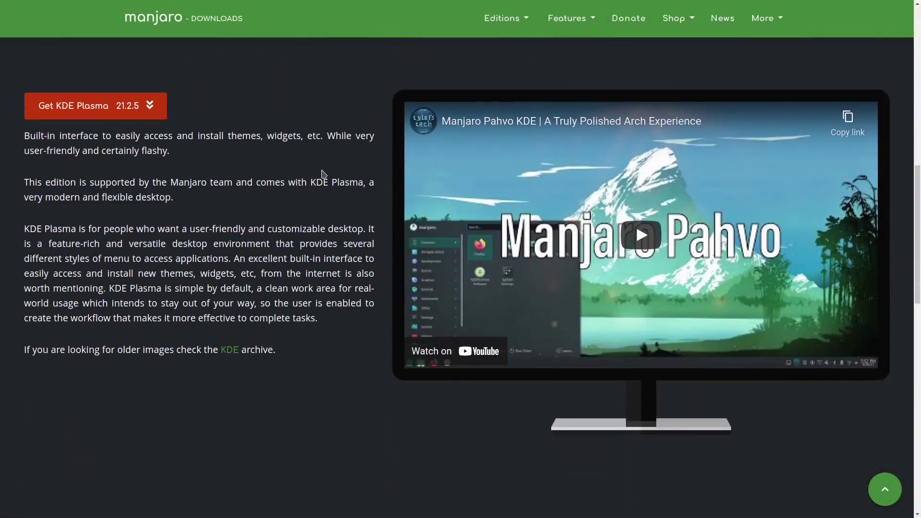
{"action": "scroll", "coordinate": [324, 174], "scroll_direction": "up", "scroll_amount": 6}
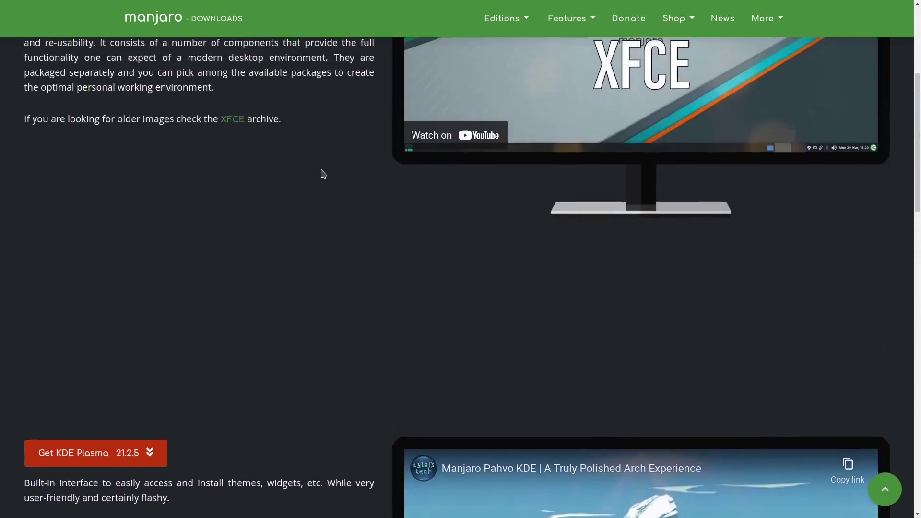
{"action": "scroll", "coordinate": [323, 173], "scroll_direction": "up", "scroll_amount": 5}
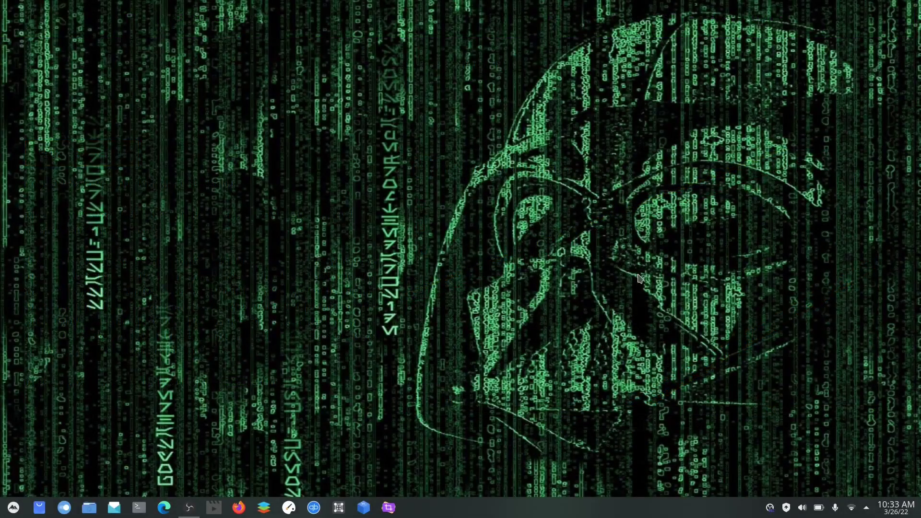
{"action": "left_click", "coordinate": [64, 508]}
{"action": "scroll", "coordinate": [277, 398], "scroll_direction": "down", "scroll_amount": 2}
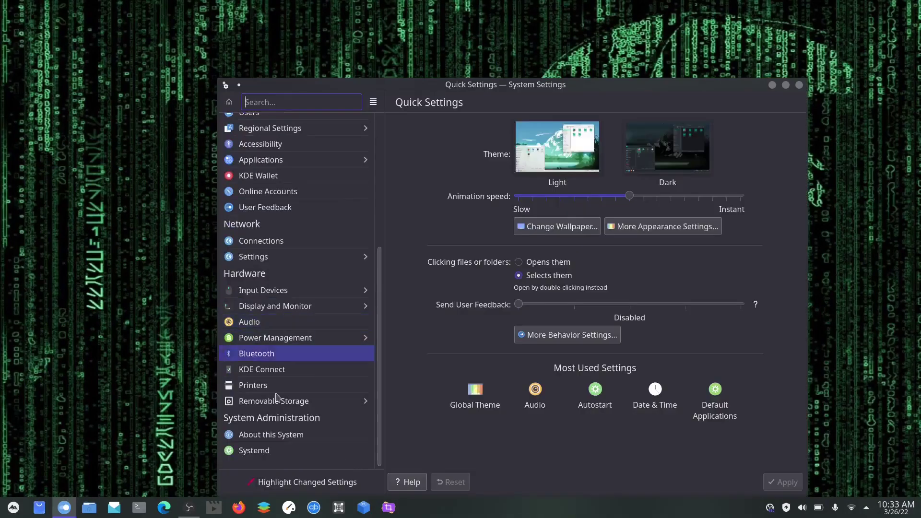
{"action": "left_click", "coordinate": [272, 434]}
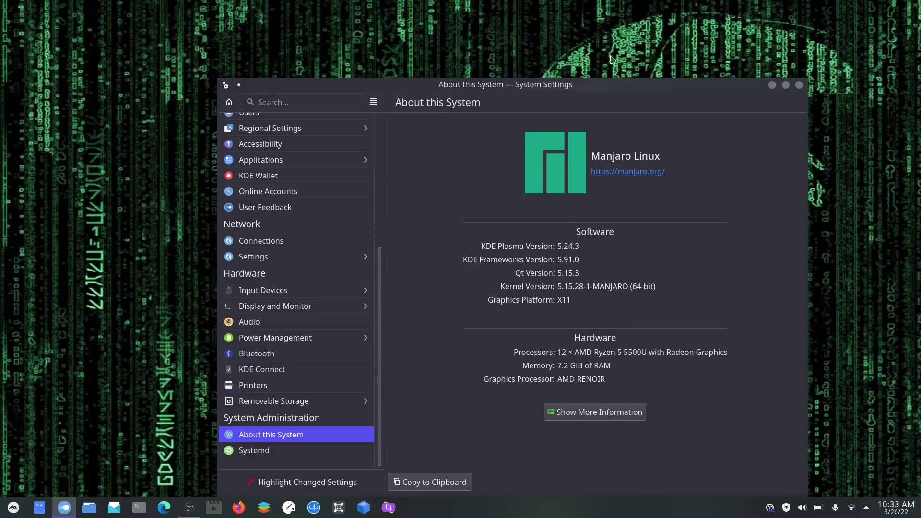
{"action": "left_click_drag", "start_coordinate": [603, 87], "coordinate": [534, 56]}
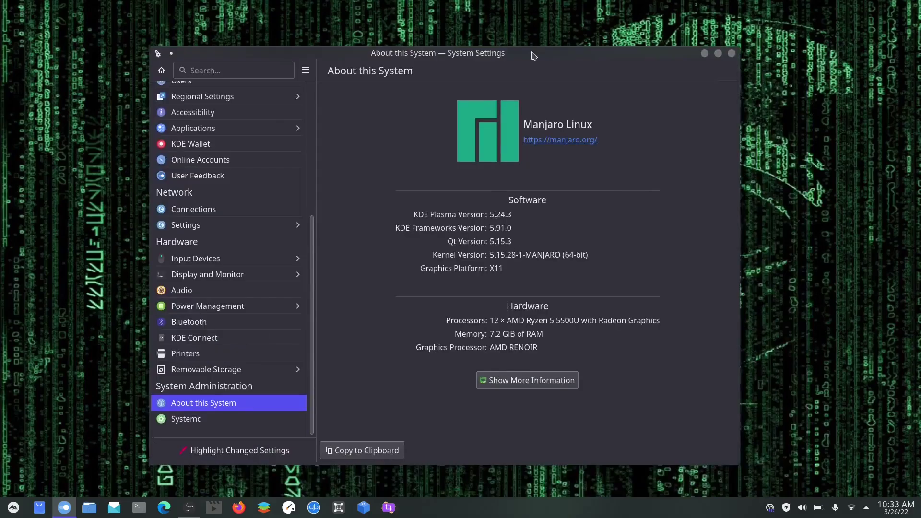
{"action": "left_click", "coordinate": [732, 53]}
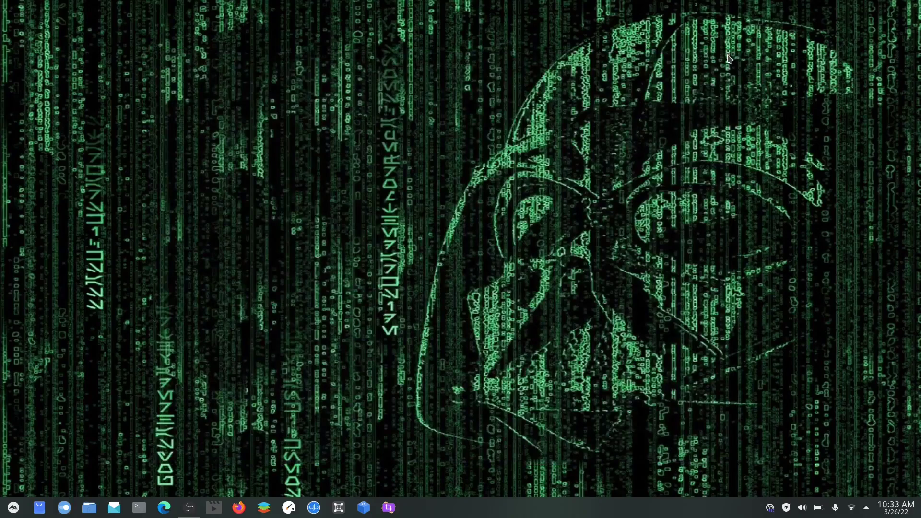
Launch VirtualBox, start the Linux VM, and skip the boot menu countdown
{"action": "left_click", "coordinate": [364, 508]}
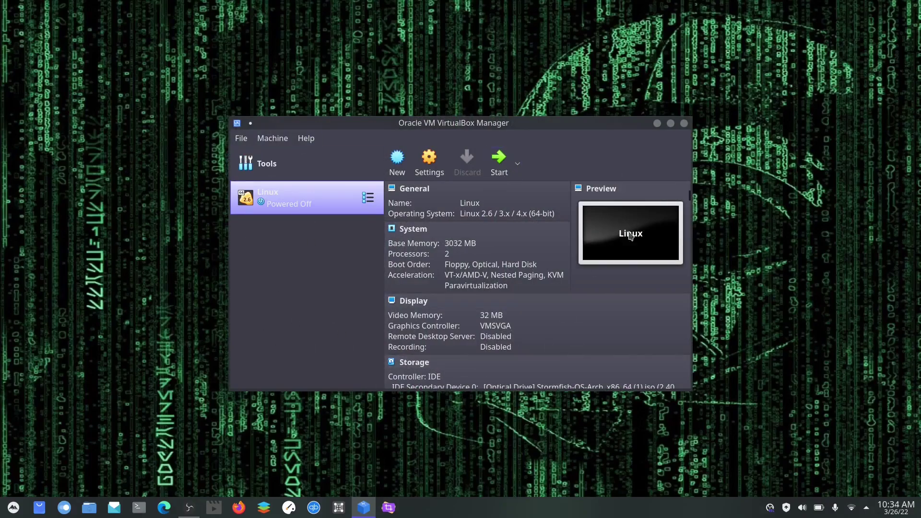
{"action": "left_click", "coordinate": [499, 160]}
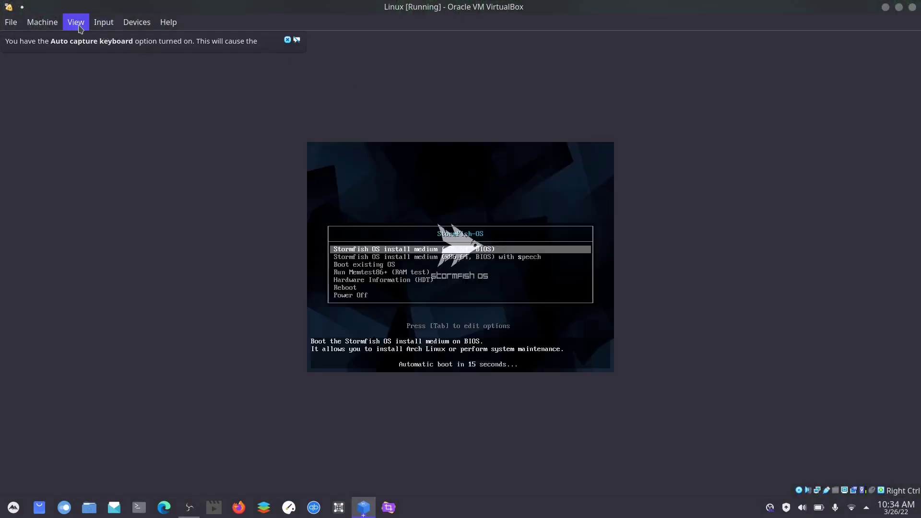
{"action": "key", "text": "Return"}
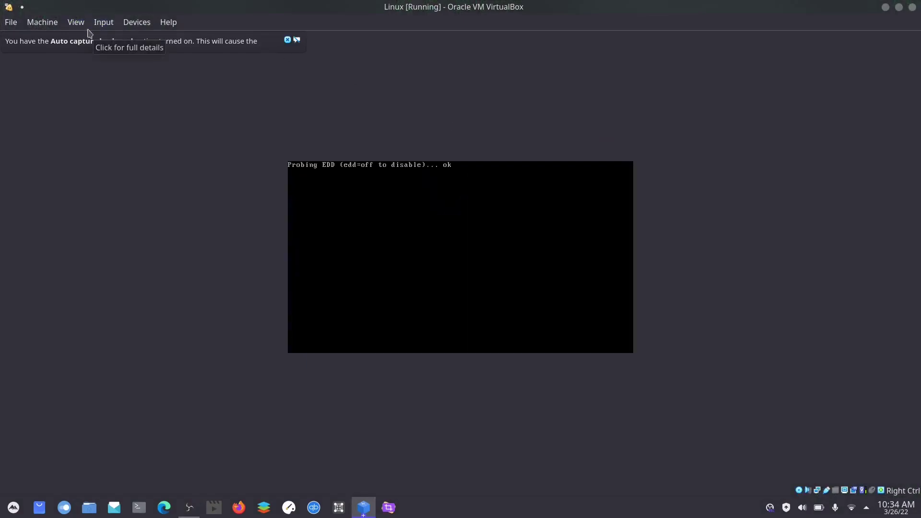
Switch the StormFish OS virtual machine to full-screen mode and reselect it from the overview
{"action": "left_click", "coordinate": [78, 24]}
{"action": "left_click", "coordinate": [94, 37]}
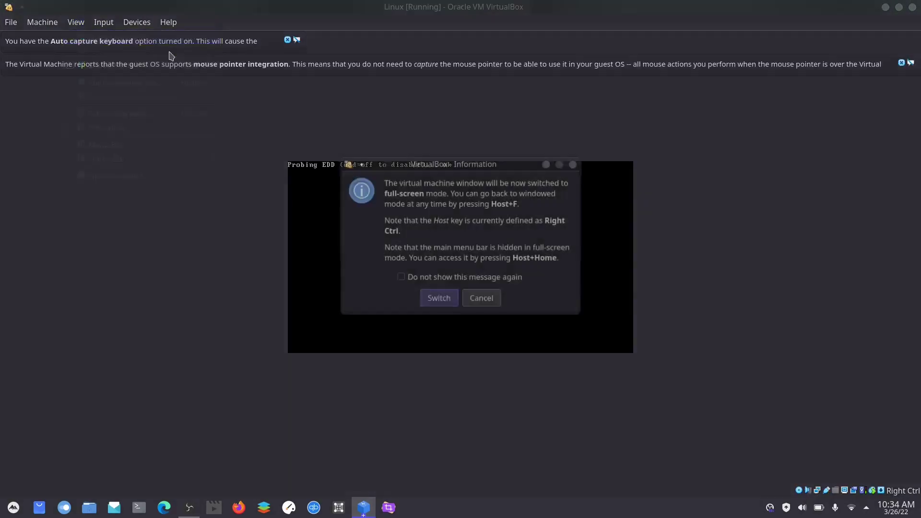
{"action": "left_click", "coordinate": [439, 299]}
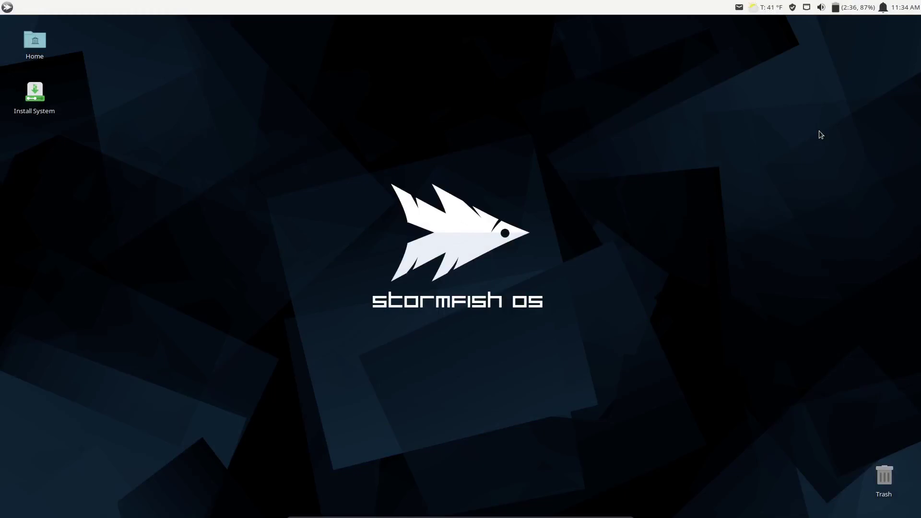
{"action": "mouse_move", "coordinate": [7, 3]}
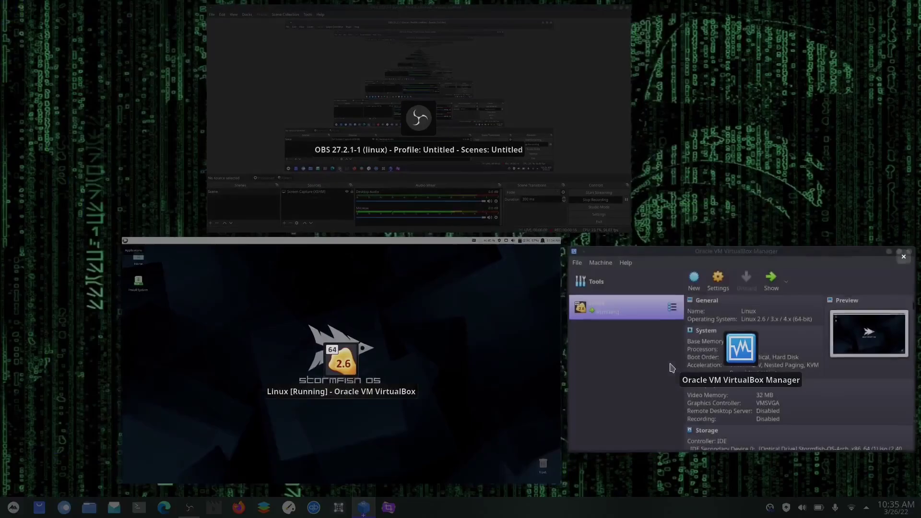
{"action": "left_click", "coordinate": [457, 368]}
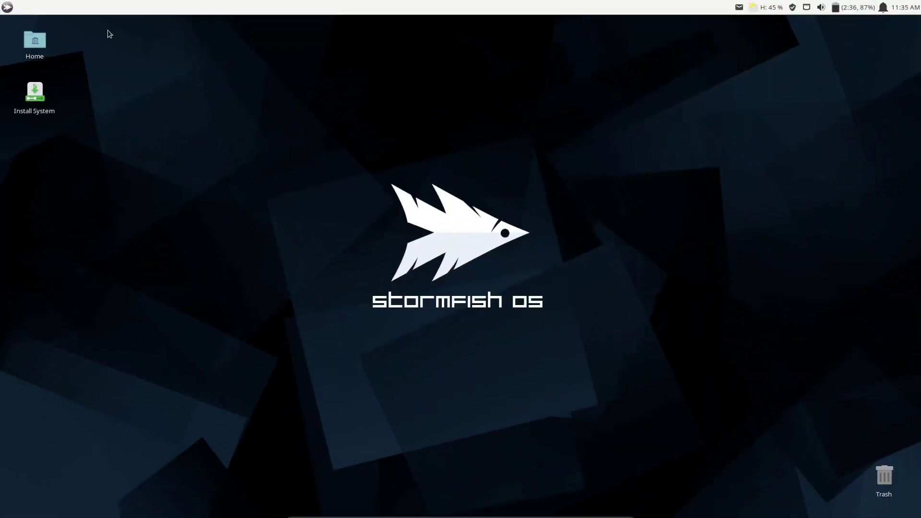
Launch File Manager, then Graphics > Document Scanner from the Whisker Menu
{"action": "left_click", "coordinate": [8, 9]}
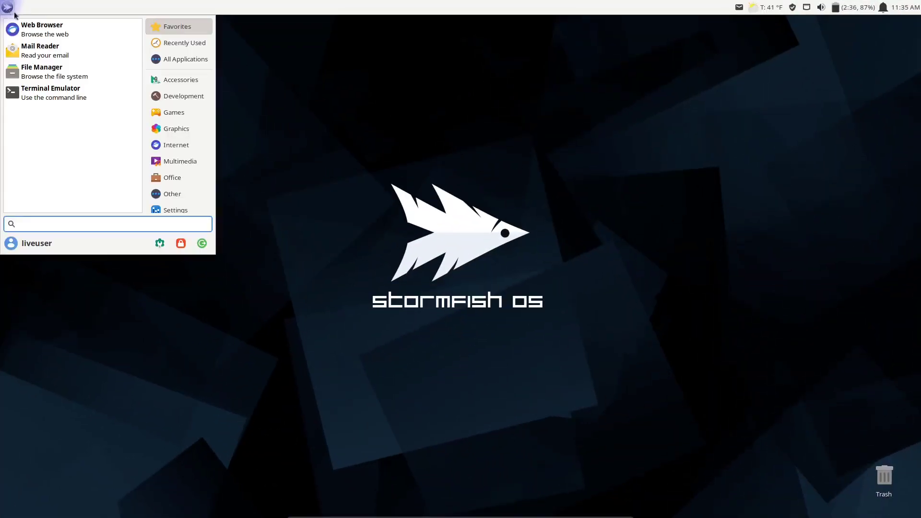
{"action": "left_click", "coordinate": [45, 71]}
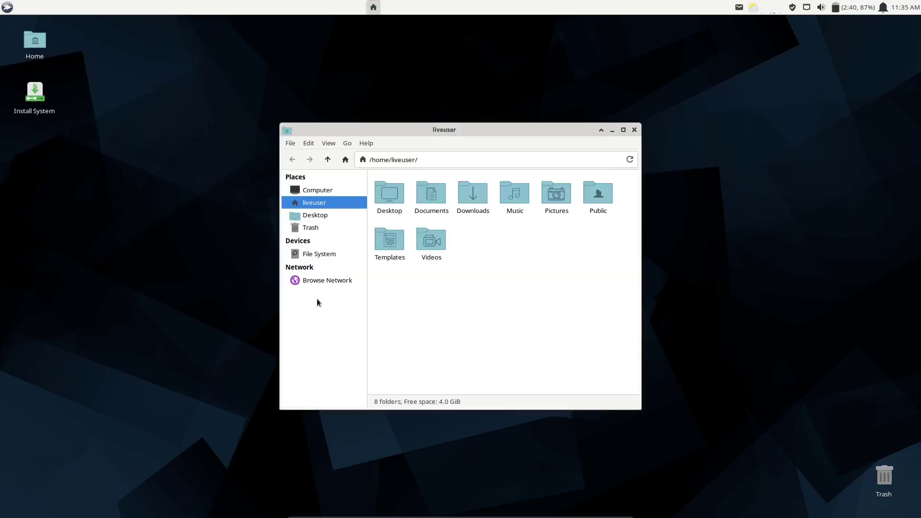
{"action": "left_click", "coordinate": [8, 8]}
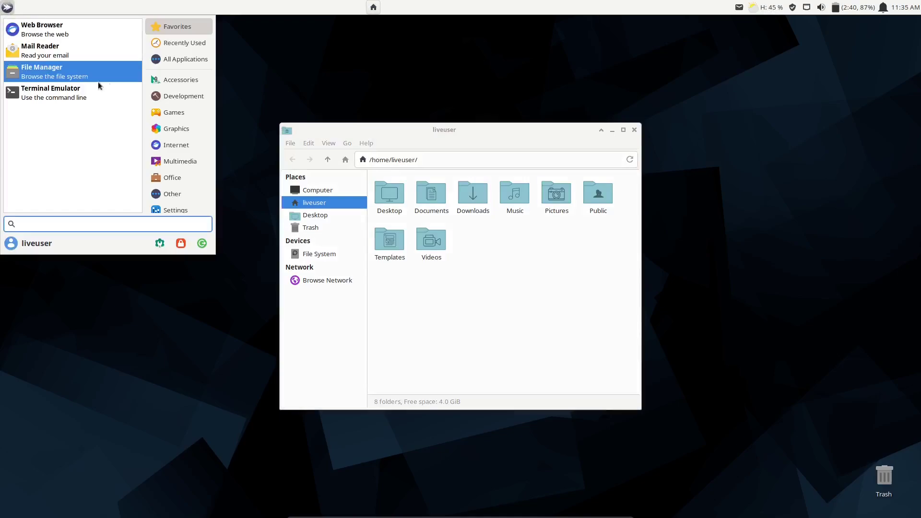
{"action": "left_click", "coordinate": [177, 130]}
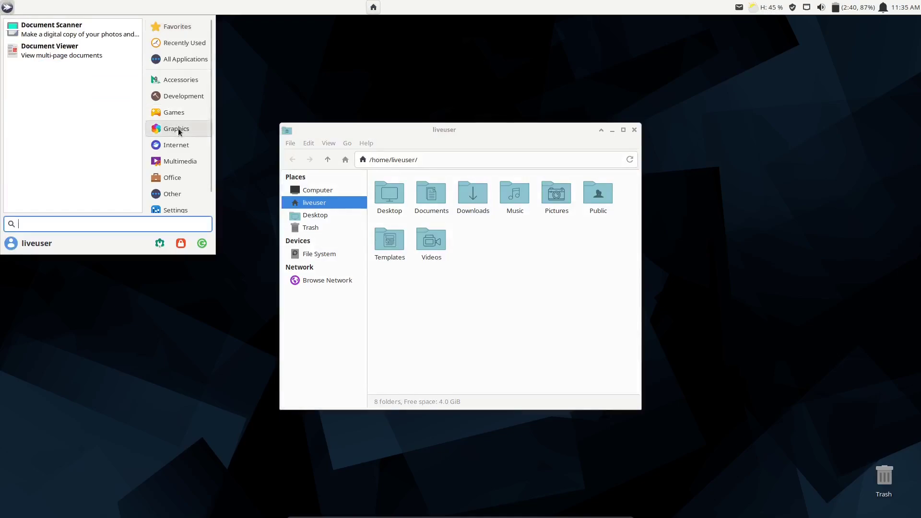
{"action": "left_click", "coordinate": [69, 32]}
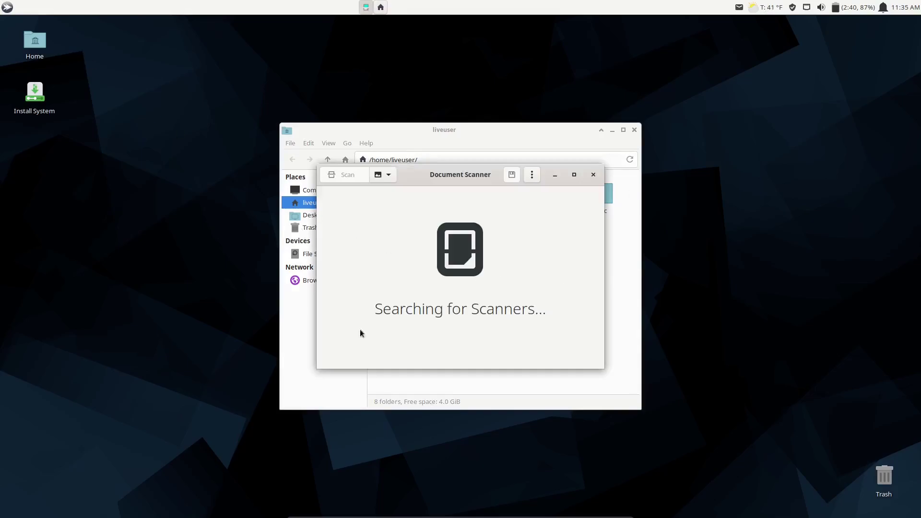
Arrange the Document Scanner and liveuser home folder windows side by side
{"action": "left_click_drag", "start_coordinate": [456, 174], "coordinate": [613, 227]}
{"action": "left_click_drag", "start_coordinate": [519, 137], "coordinate": [463, 137]}
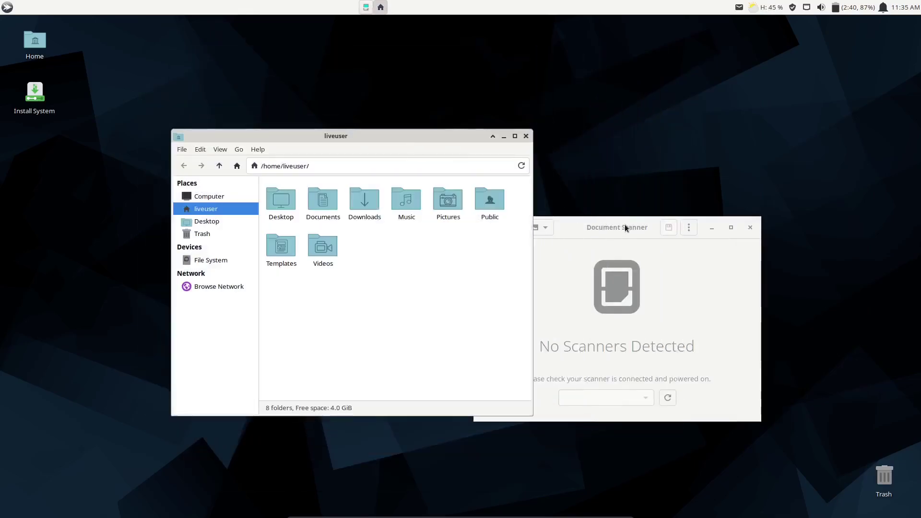
{"action": "left_click_drag", "start_coordinate": [625, 228], "coordinate": [636, 203]}
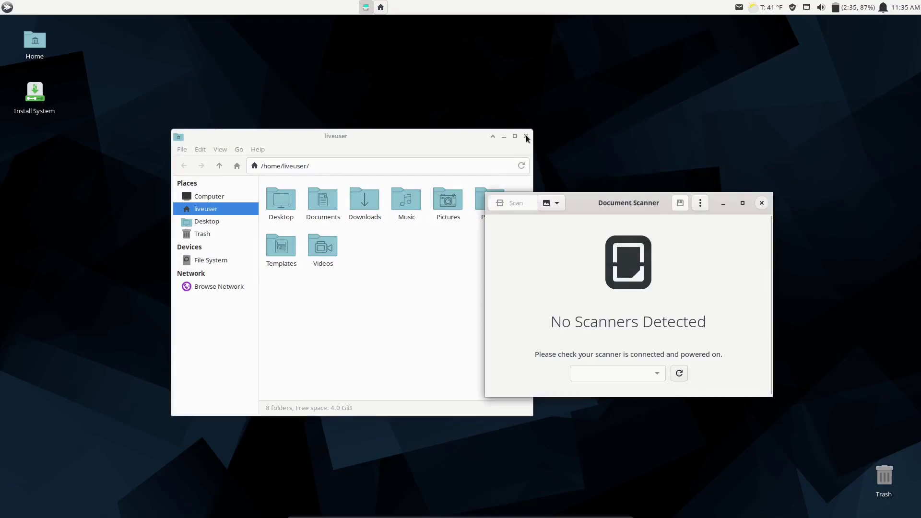
Close Document Scanner and the file manager, then leave the VM's full-screen mode
{"action": "left_click", "coordinate": [762, 203]}
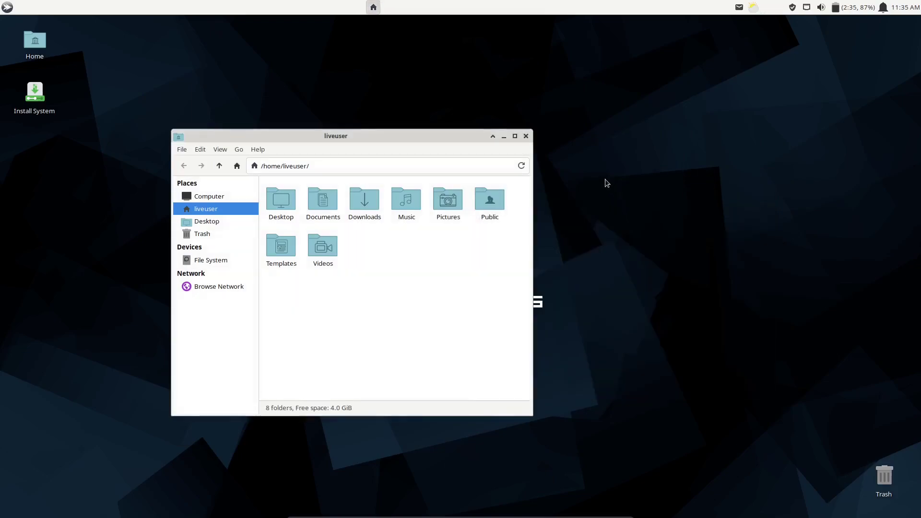
{"action": "left_click", "coordinate": [526, 136]}
{"action": "mouse_move", "coordinate": [450, 516]}
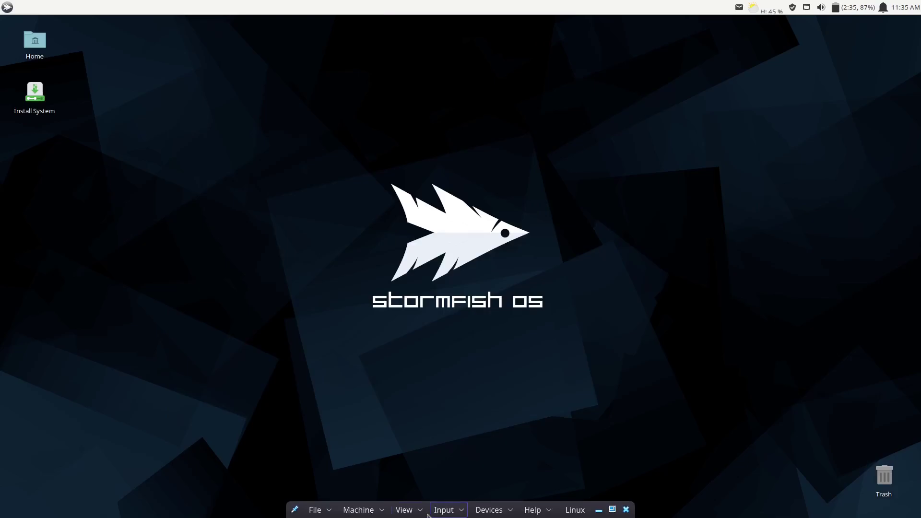
{"action": "left_click", "coordinate": [405, 508]}
{"action": "left_click", "coordinate": [439, 407]}
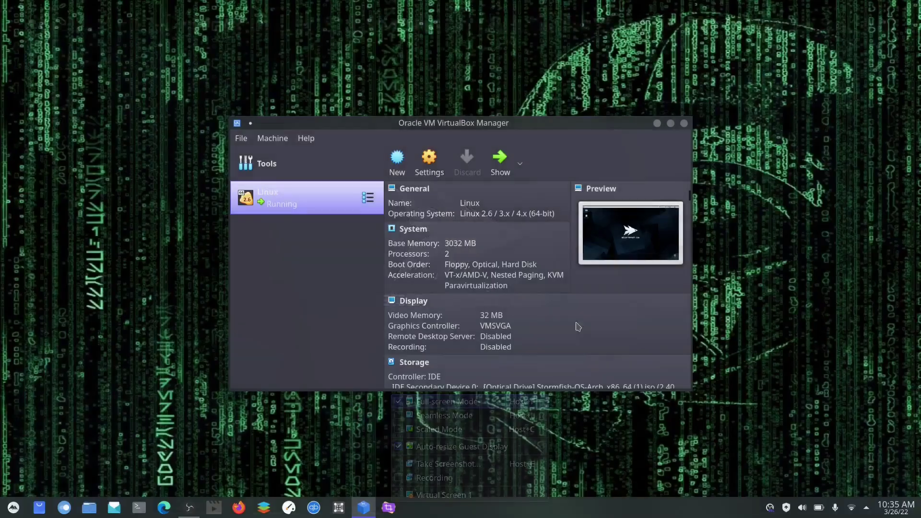
Power off the Linux virtual machine and close VirtualBox Manager
{"action": "left_click", "coordinate": [912, 7]}
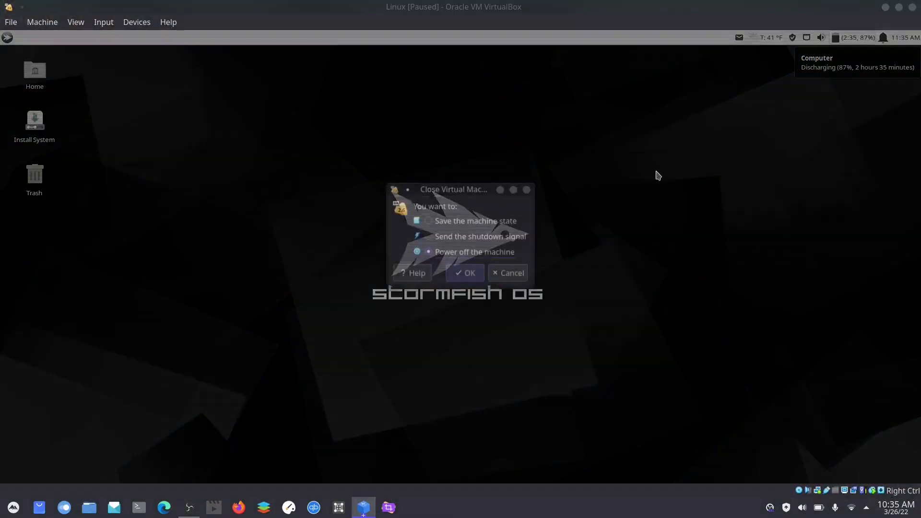
{"action": "left_click", "coordinate": [462, 272]}
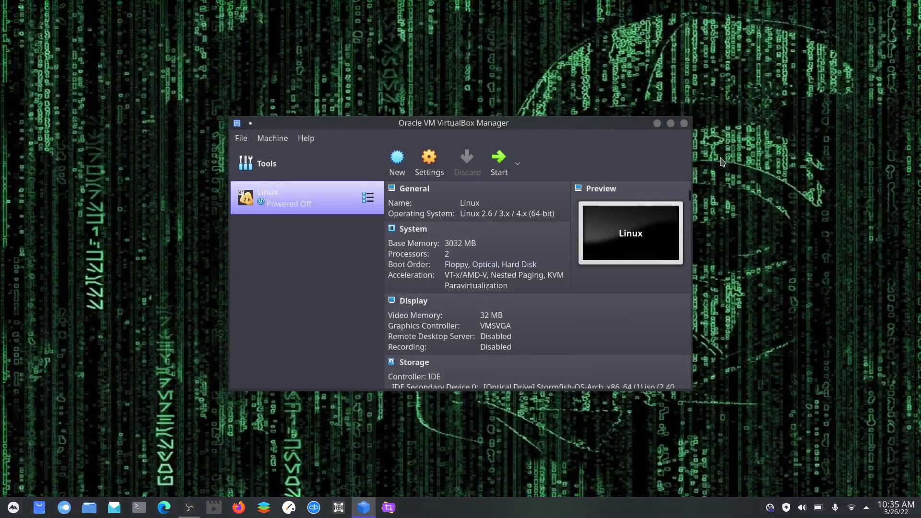
{"action": "left_click", "coordinate": [684, 123]}
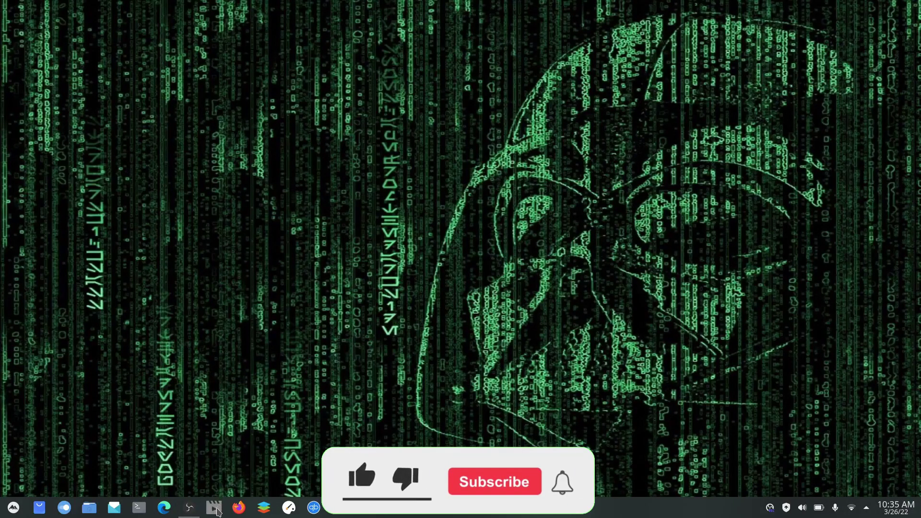
Bring Shotcut back and open Dolphin at the Videos folder beside it
{"action": "left_click", "coordinate": [215, 508]}
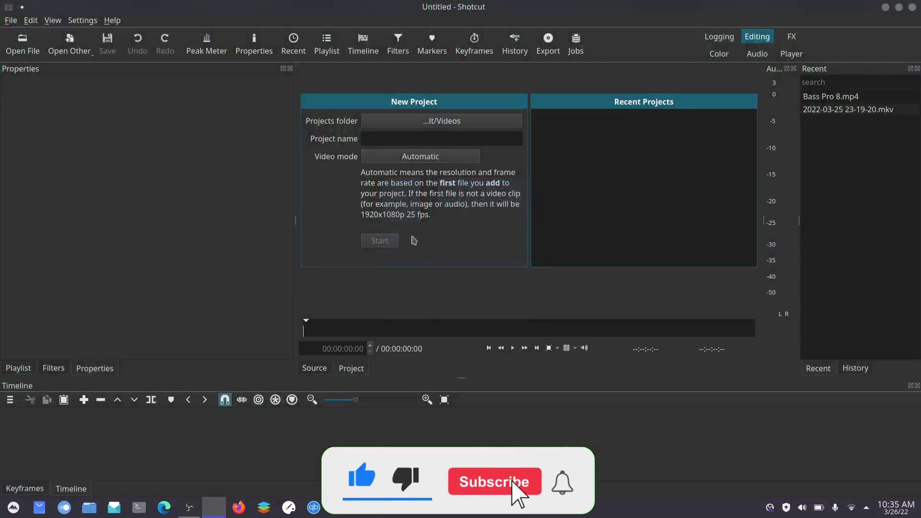
{"action": "left_click", "coordinate": [91, 511]}
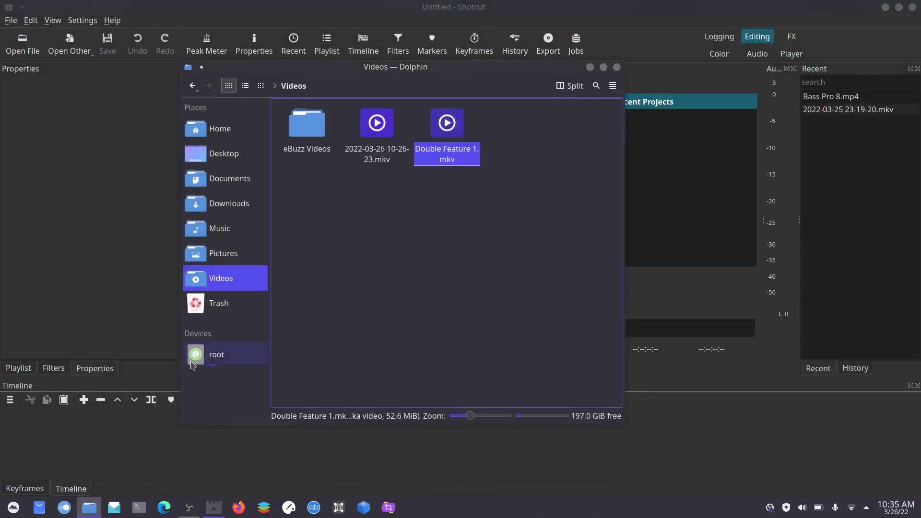
{"action": "left_click_drag", "start_coordinate": [456, 76], "coordinate": [631, 88]}
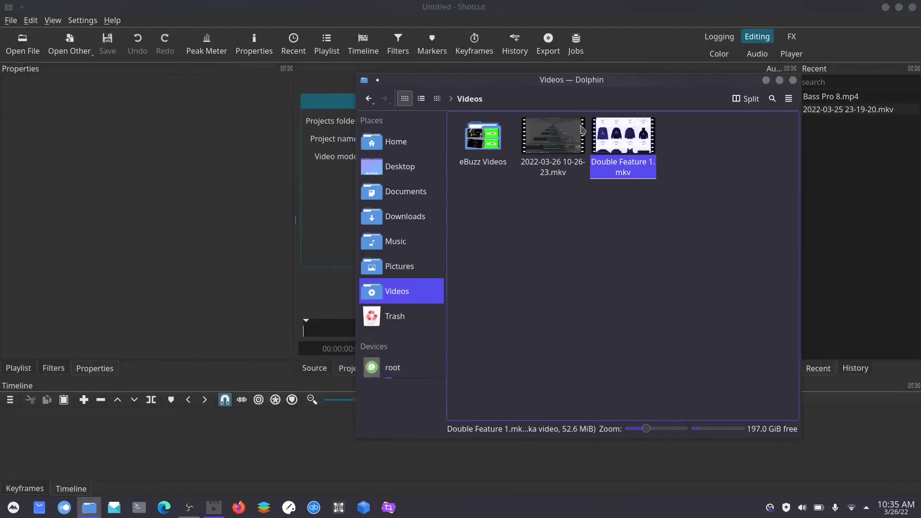
{"action": "left_click", "coordinate": [20, 367]}
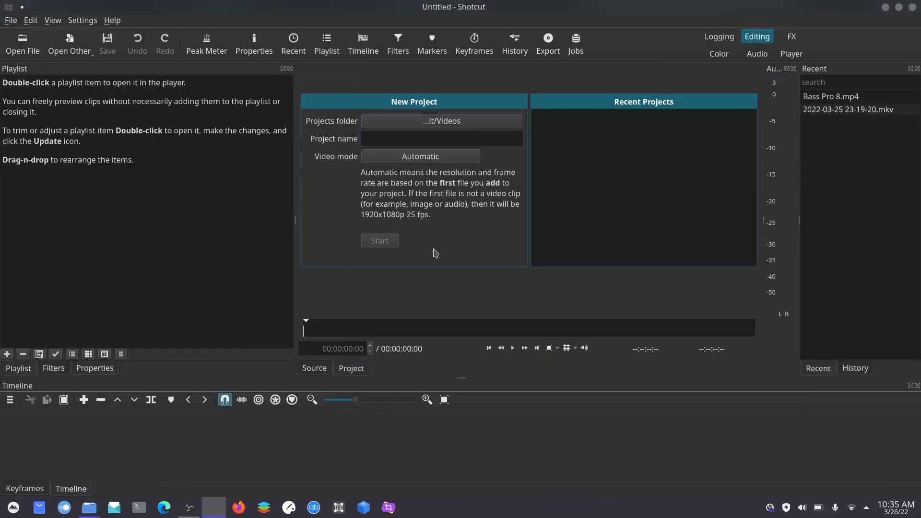
Add ClosingCredits.mp4 from eBuzz Videos to the playlist and place it on the V1 track
{"action": "left_click", "coordinate": [89, 508]}
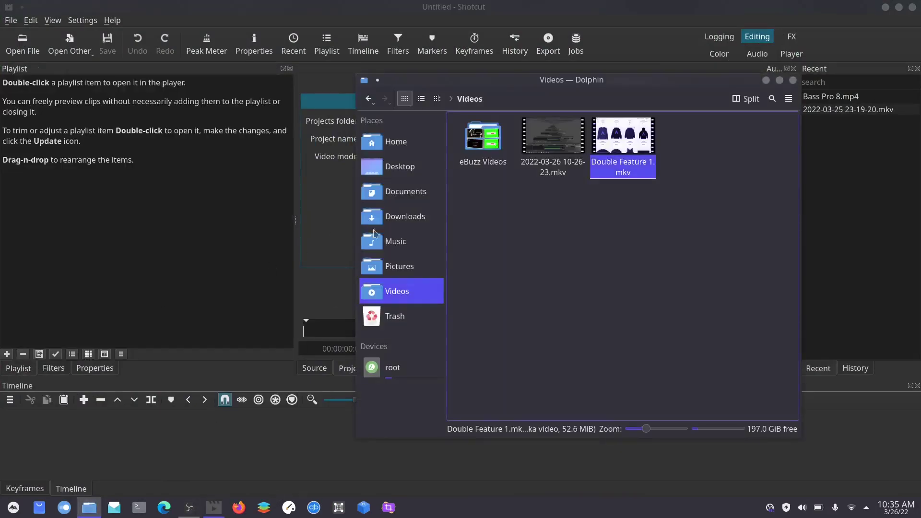
{"action": "double_click", "coordinate": [505, 128]}
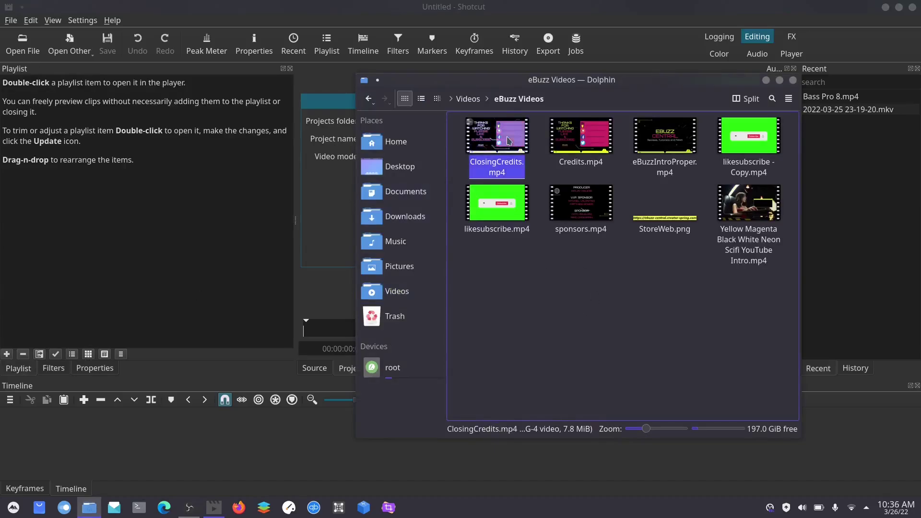
{"action": "left_click_drag", "start_coordinate": [508, 141], "coordinate": [201, 211]}
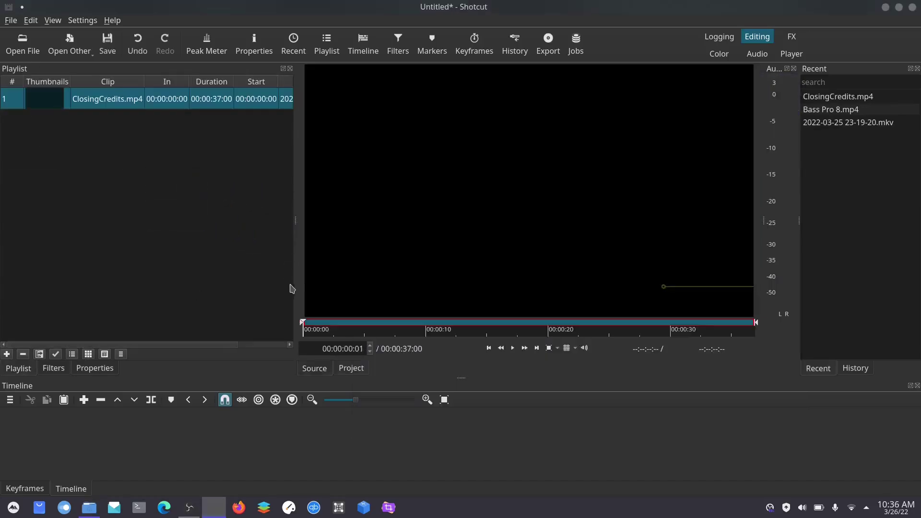
{"action": "left_click_drag", "start_coordinate": [458, 383], "coordinate": [487, 316]}
{"action": "left_click_drag", "start_coordinate": [55, 103], "coordinate": [93, 407]}
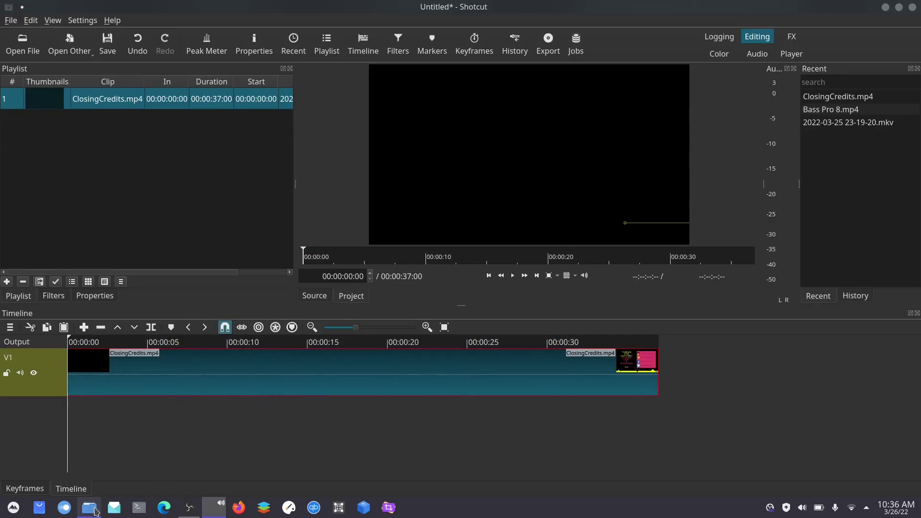
Add eBuzzIntroProper.mp4 to the Shotcut playlist and close the file manager
{"action": "left_click", "coordinate": [89, 508]}
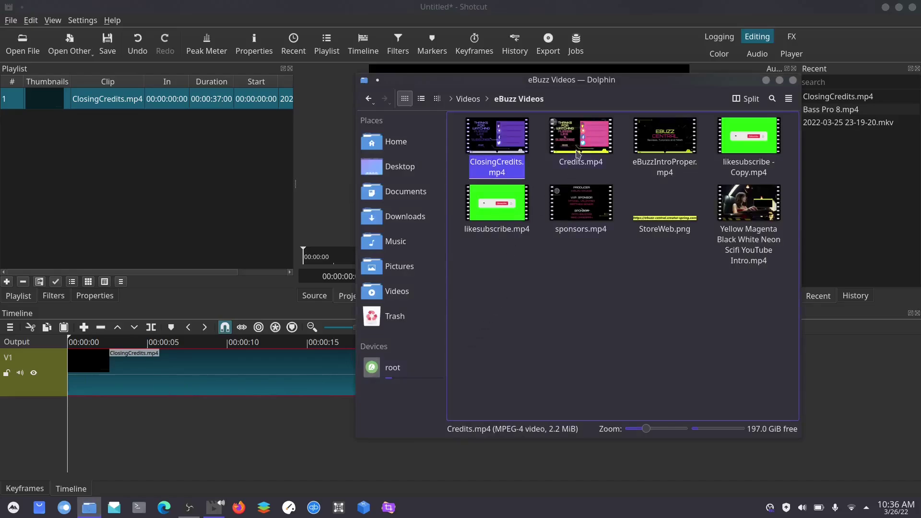
{"action": "left_click_drag", "start_coordinate": [665, 137], "coordinate": [129, 197]}
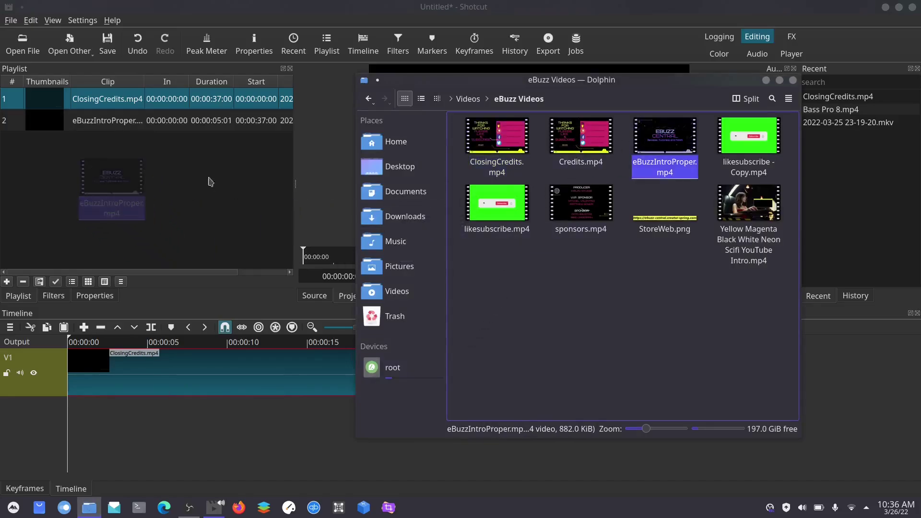
{"action": "left_click", "coordinate": [792, 81]}
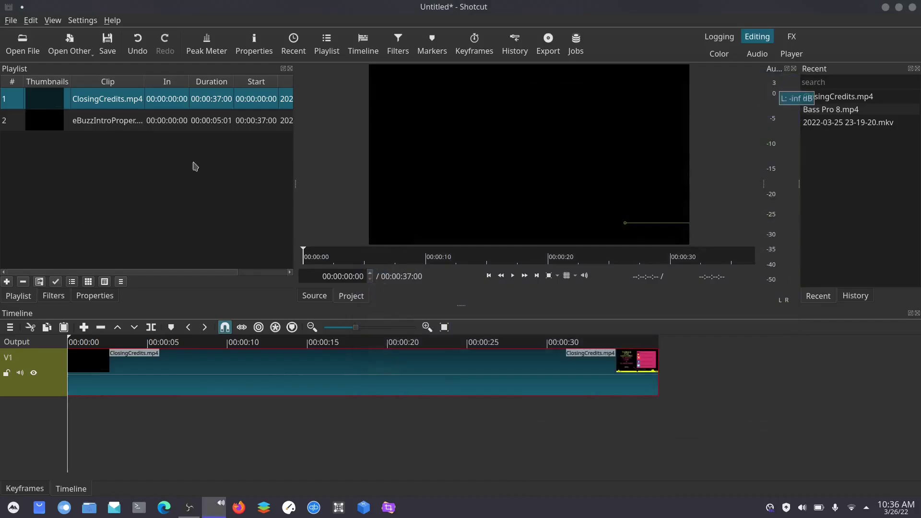
Add a second video track and place the intro clip on V2 near 7 seconds
{"action": "right_click", "coordinate": [27, 432]}
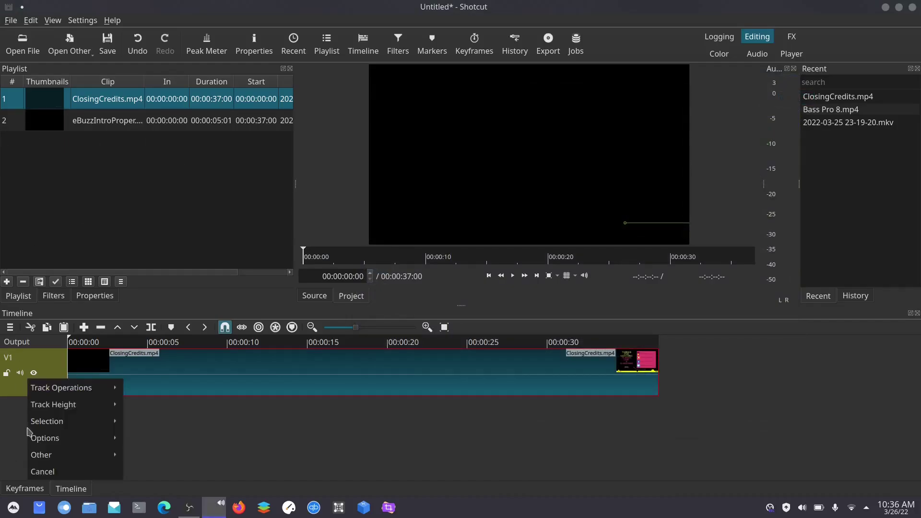
{"action": "mouse_move", "coordinate": [62, 379]}
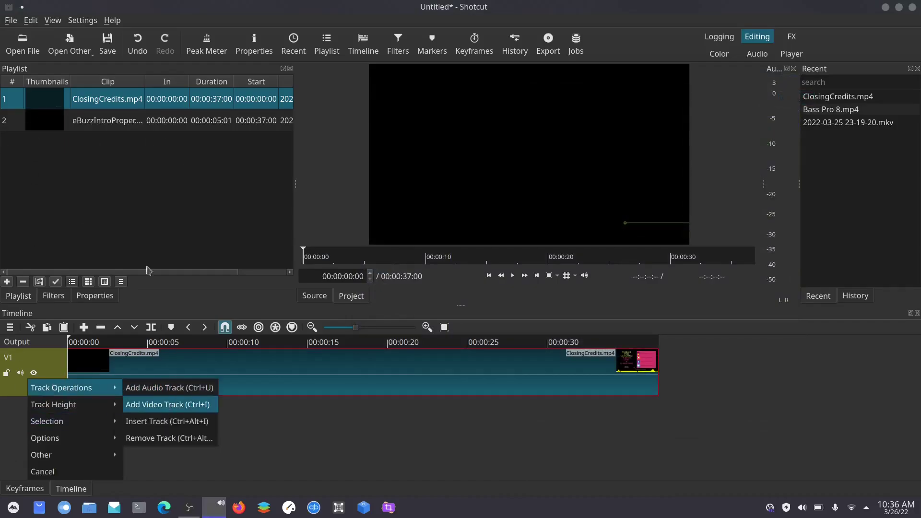
{"action": "key", "text": "Return"}
{"action": "left_click_drag", "start_coordinate": [62, 120], "coordinate": [189, 375]}
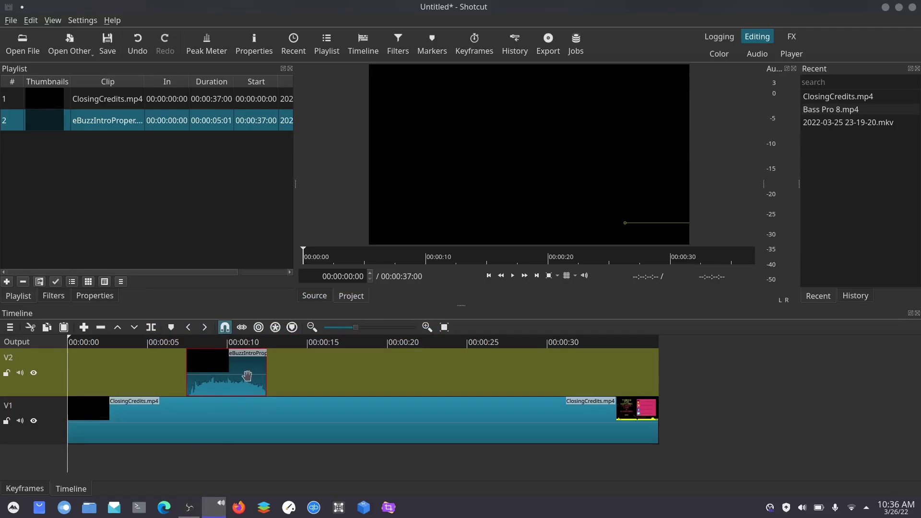
Preview the edit with Space, pause on the intro clip, and close Shotcut
{"action": "key", "text": "space"}
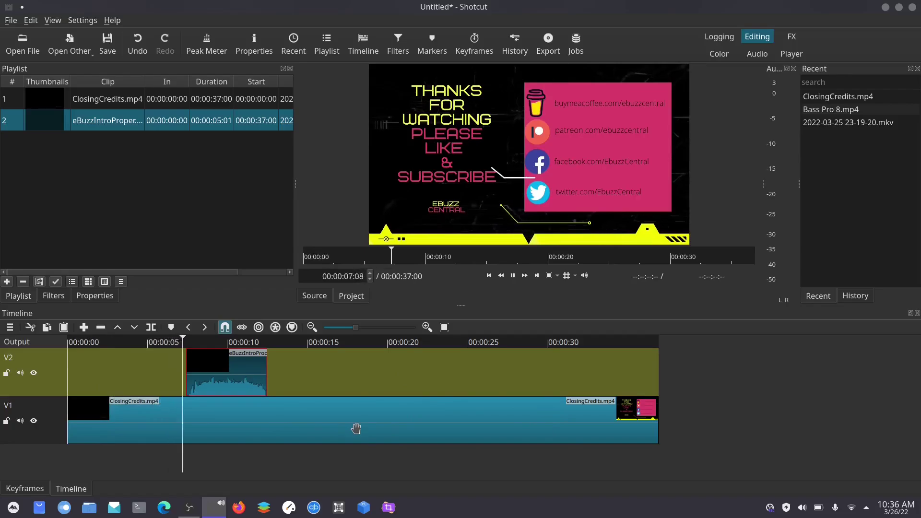
{"action": "key", "text": "space"}
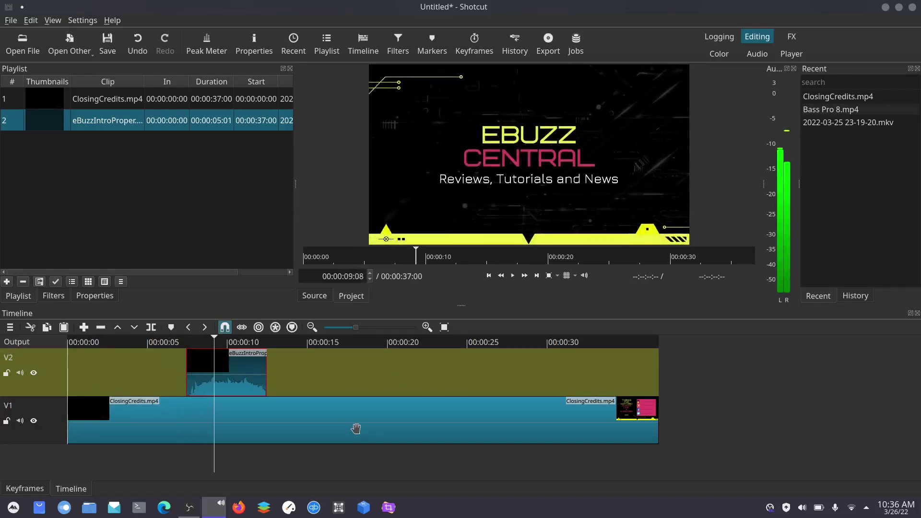
{"action": "left_click", "coordinate": [913, 8]}
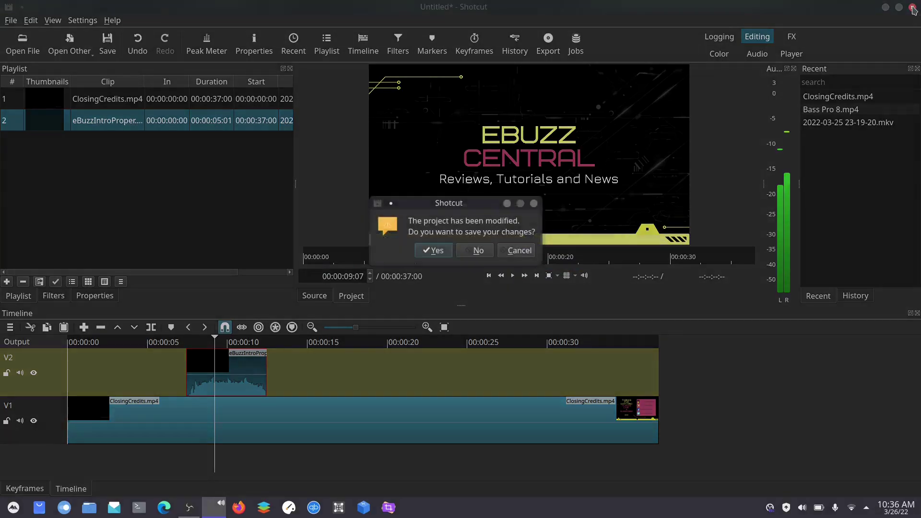
Discard the unsaved Shotcut project and review the Audio Volume device levels from the tray
{"action": "left_click", "coordinate": [459, 252]}
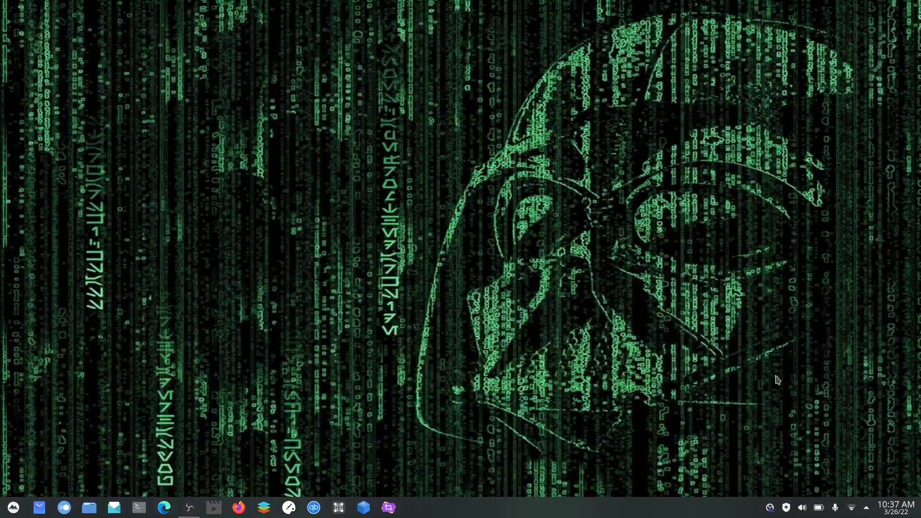
{"action": "left_click", "coordinate": [803, 507]}
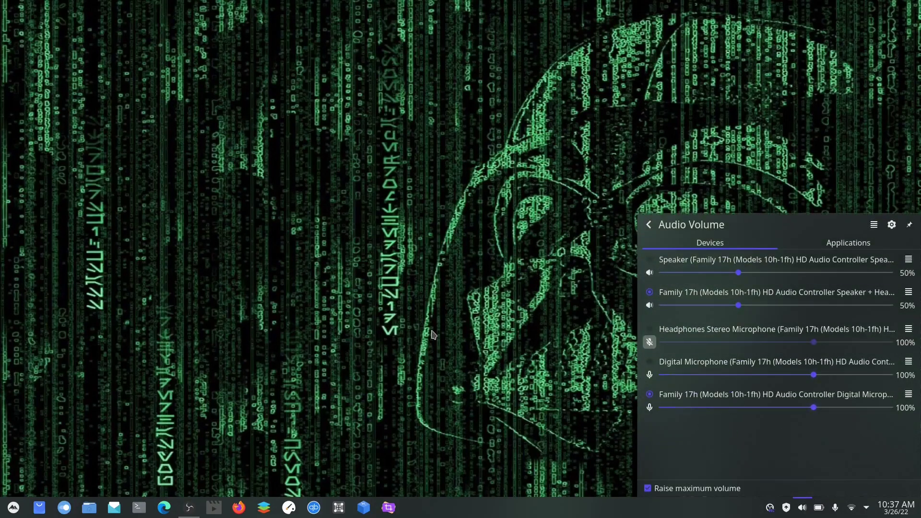
{"action": "left_click", "coordinate": [429, 305]}
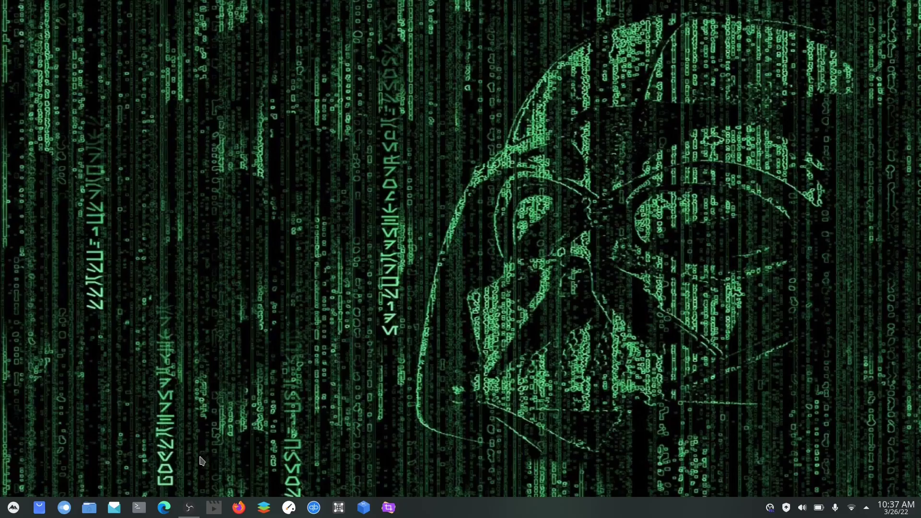
Run htop in Konsole to check CPU and memory usage
{"action": "left_click", "coordinate": [139, 507]}
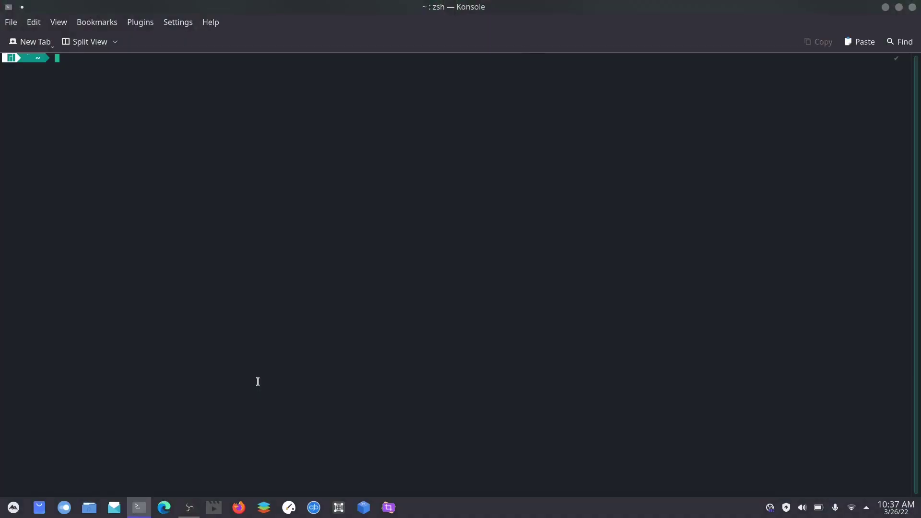
{"action": "type", "text": "htop"}
{"action": "key", "text": "Return"}
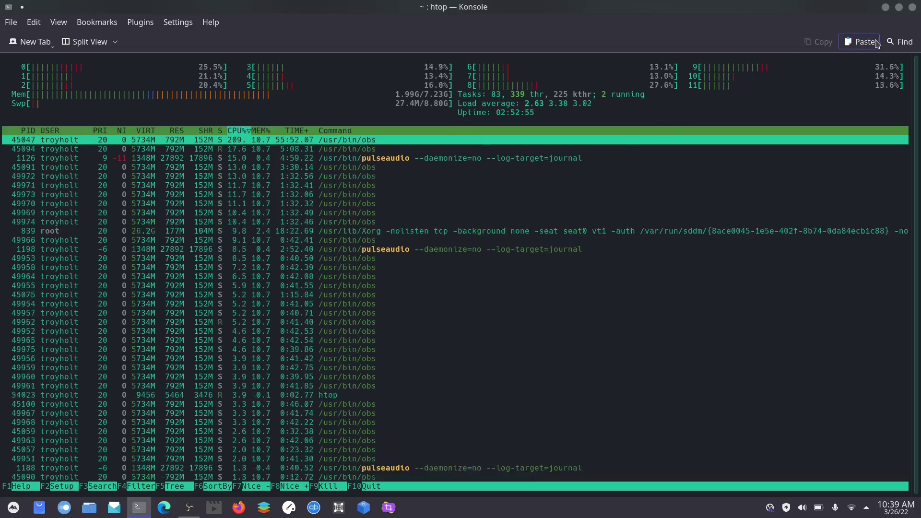
Shrink the Konsole window, then close it despite htop still running
{"action": "left_click_drag", "start_coordinate": [827, 16], "coordinate": [703, 80]}
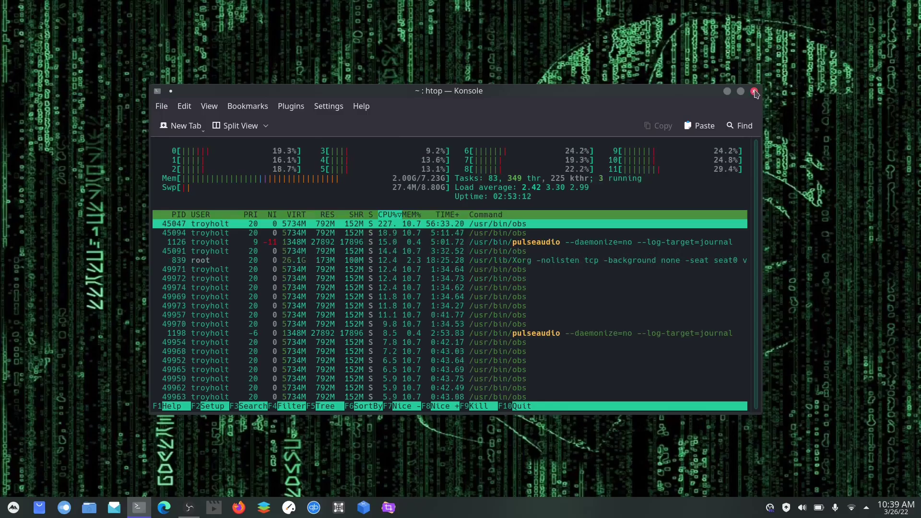
{"action": "left_click", "coordinate": [754, 92]}
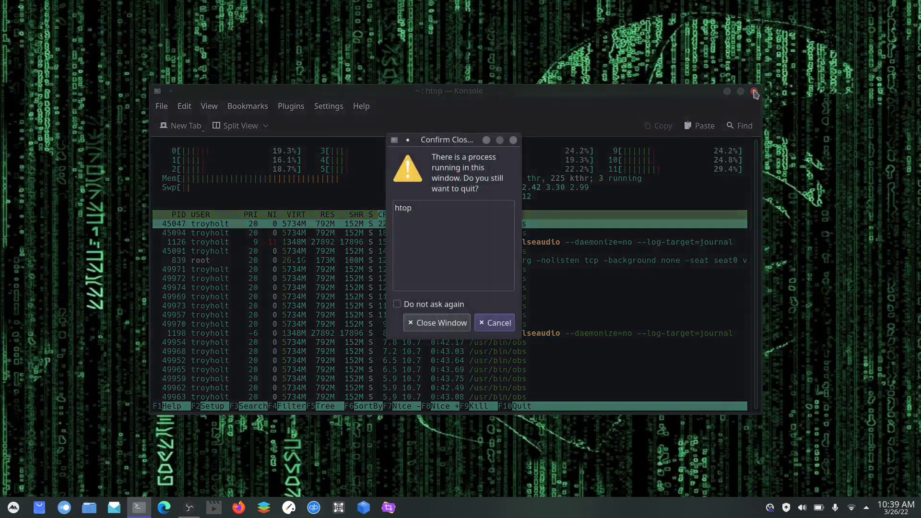
{"action": "left_click", "coordinate": [451, 328]}
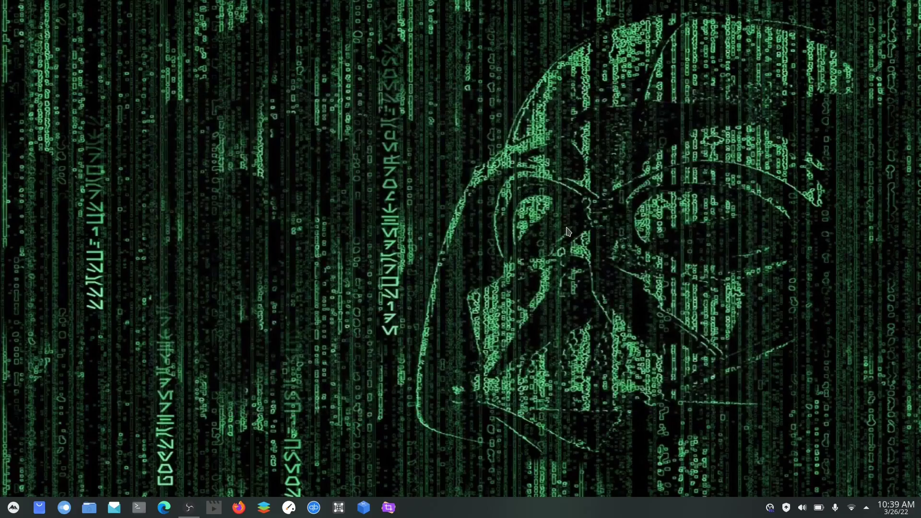